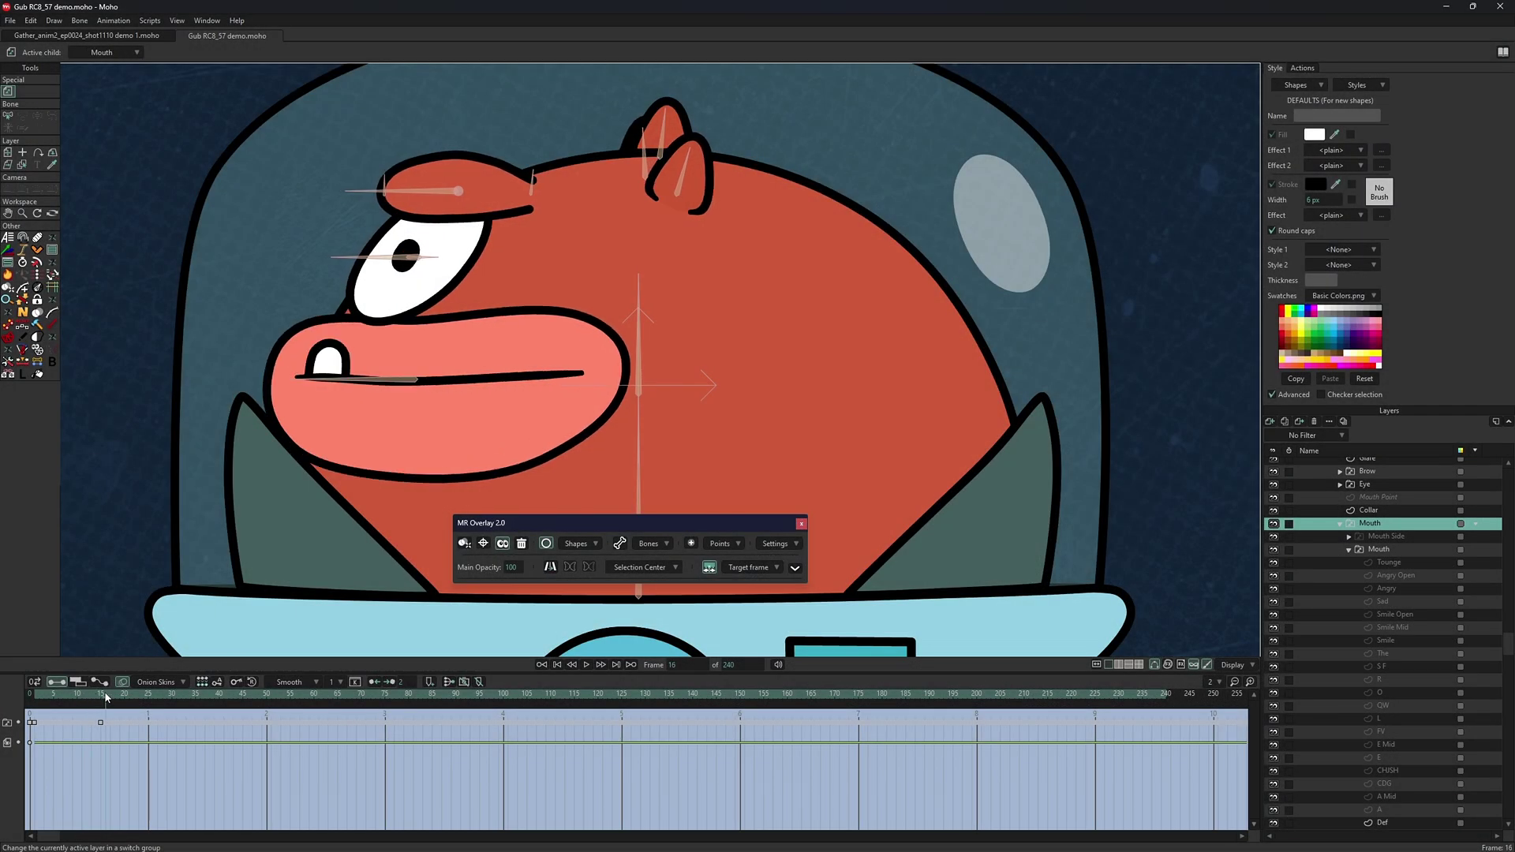
- Create an overlay of the side mouth at frame 14 and reshape the frame 15 mouth with the Magnet tool to match it
left_click(464, 542)
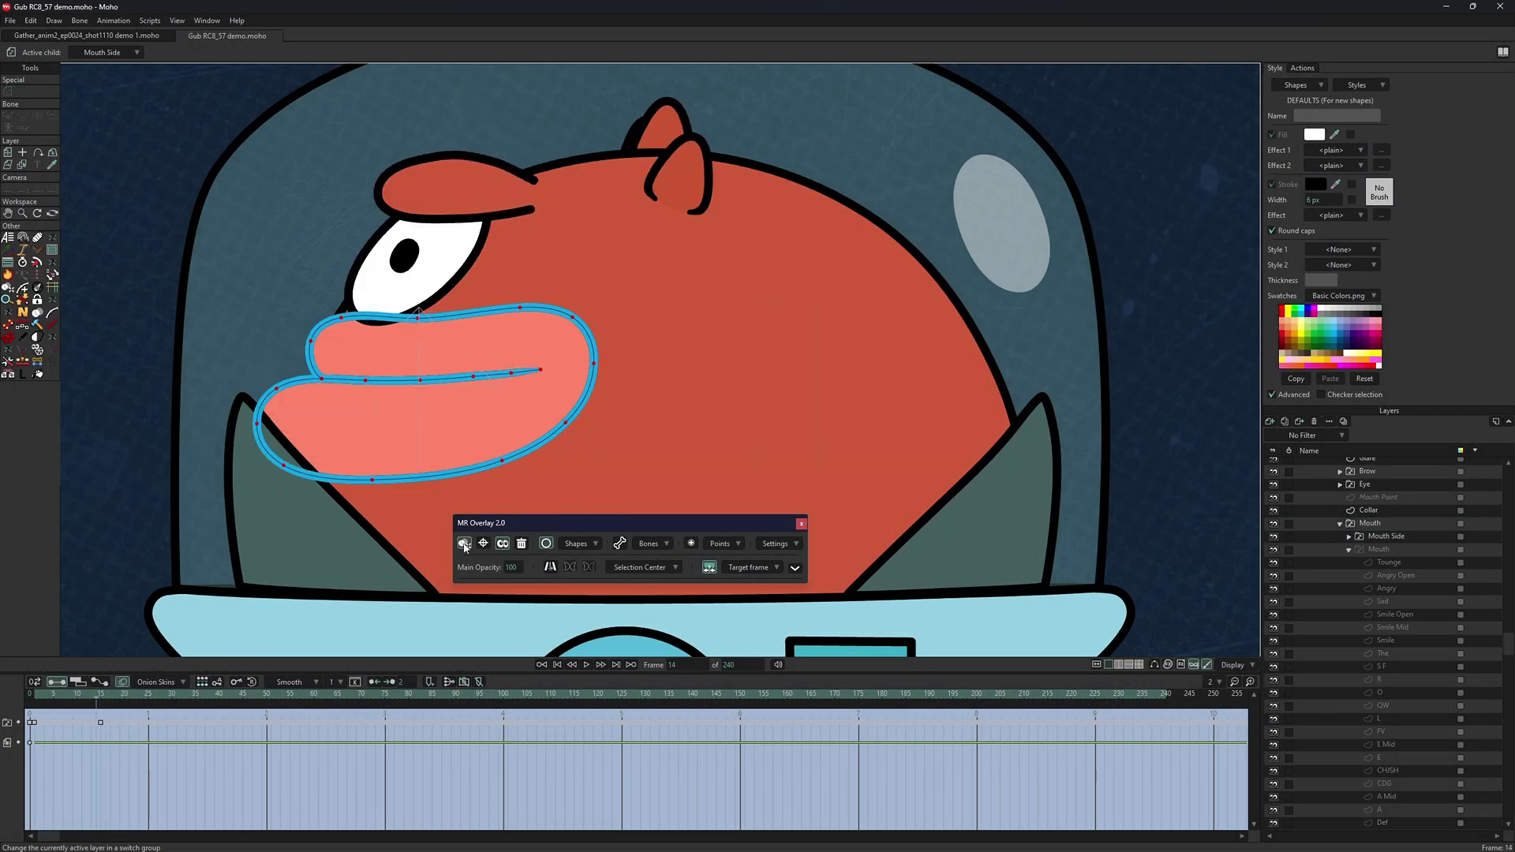
left_click(102, 694)
right_click(386, 423, "alt")
key("x")
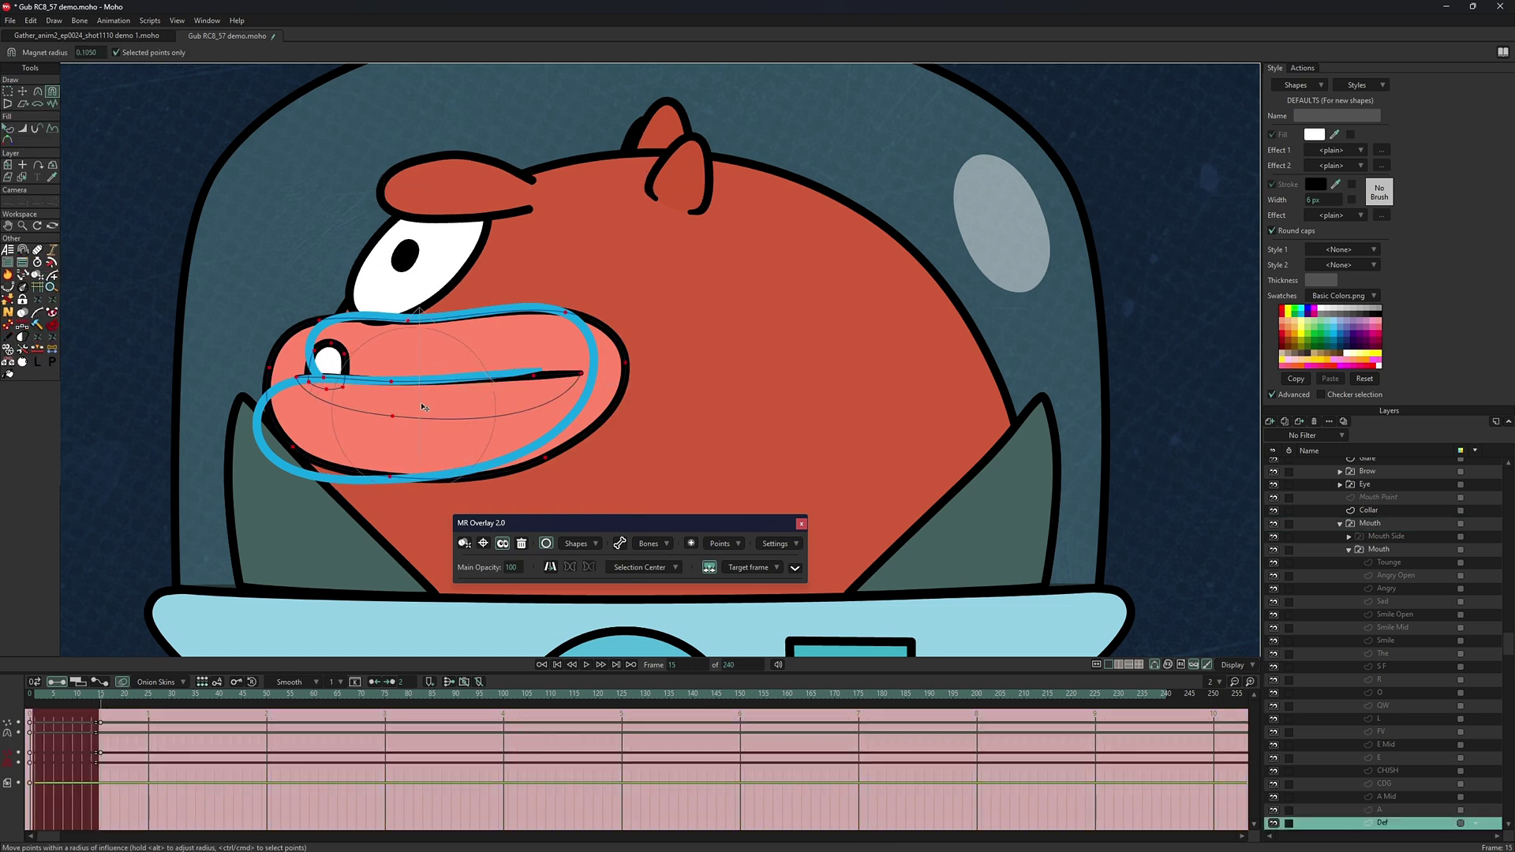
mouse_move(582, 373)
left_mouse_down()
mouse_move(535, 369)
mouse_move(601, 362)
left_mouse_up()
left_click_drag(550, 472, 541, 459)
left_click(503, 544)
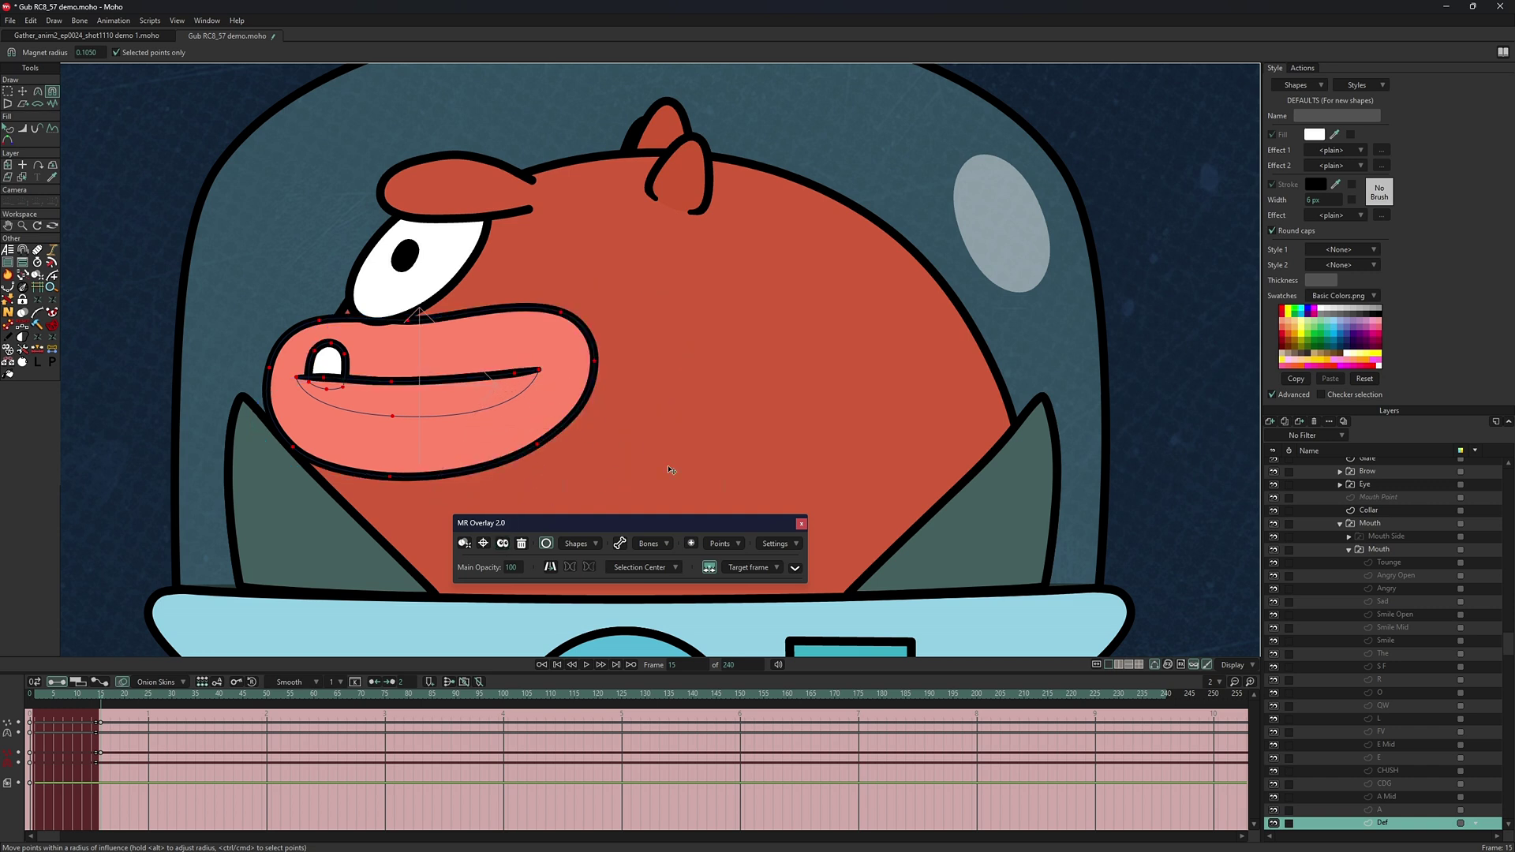
left_click(688, 543)
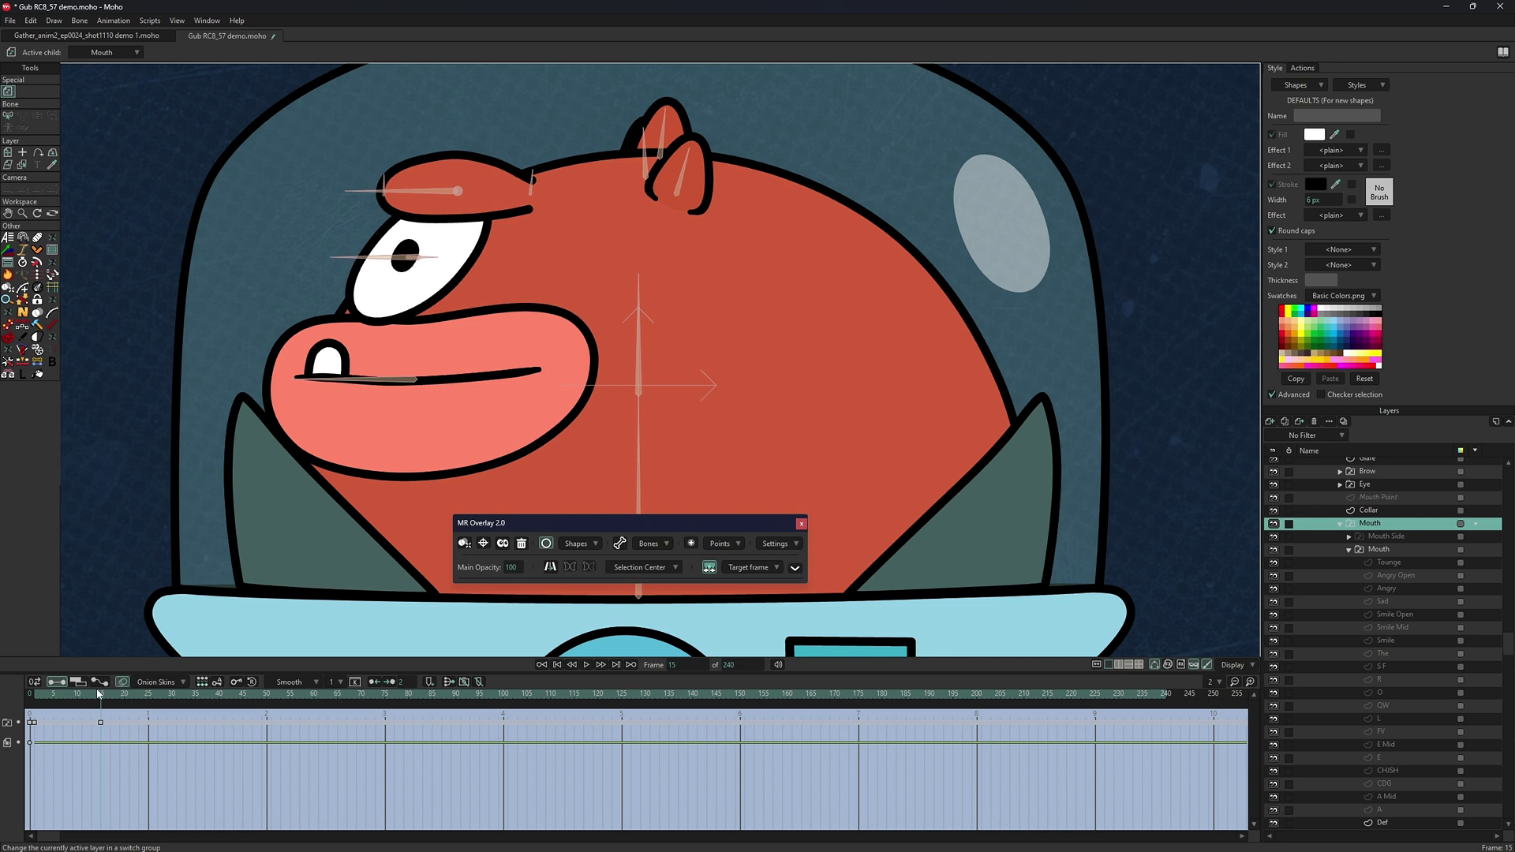
left_click_drag(97, 692, 200, 694)
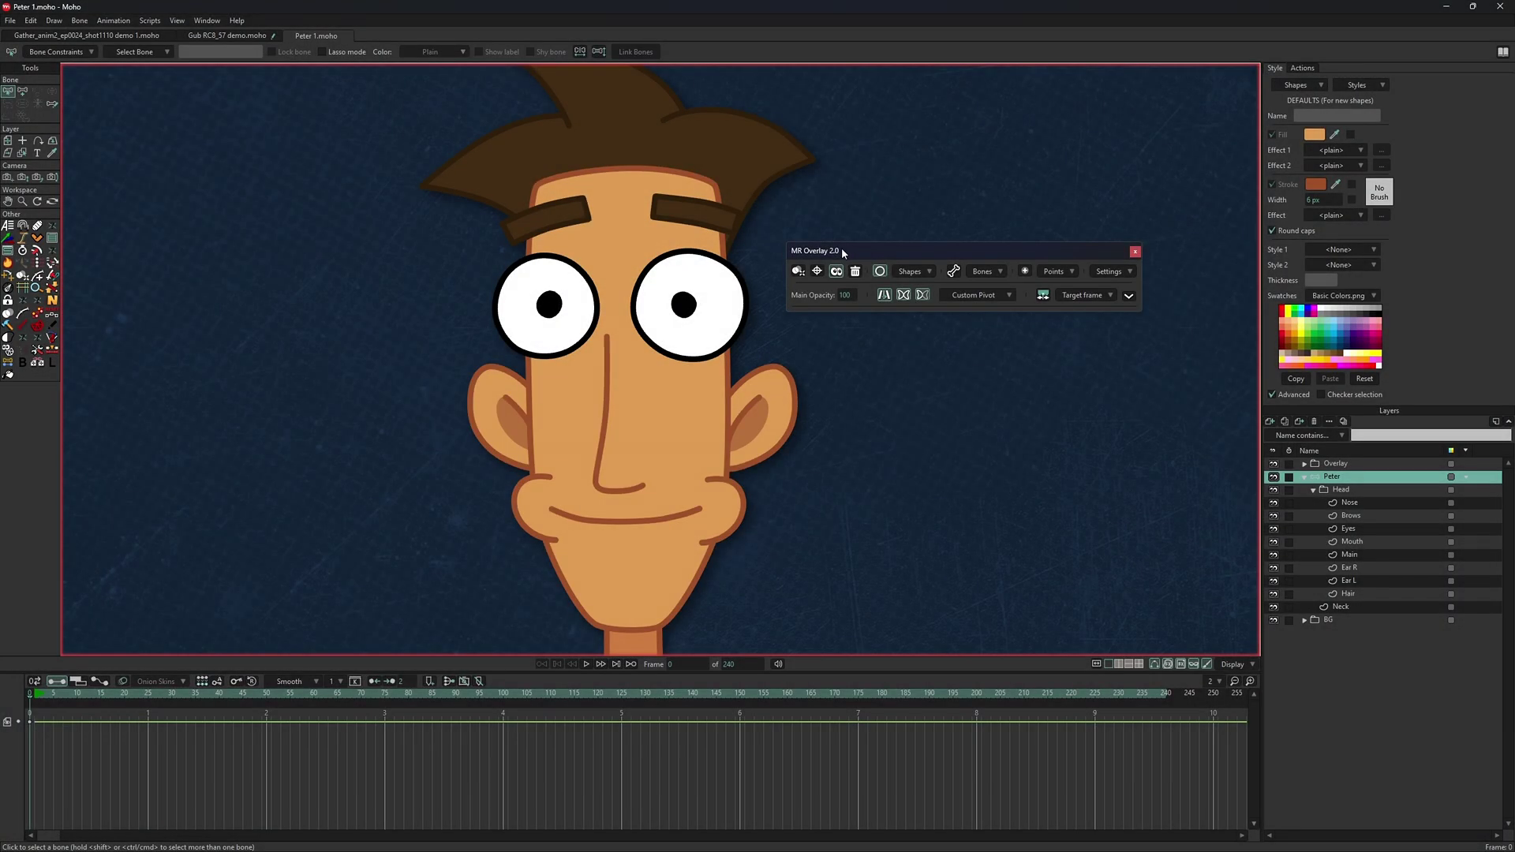
- Create a horizontally flipped overlay of the front-facing head and shift the eyes towards the flipped outlines
left_click(799, 270)
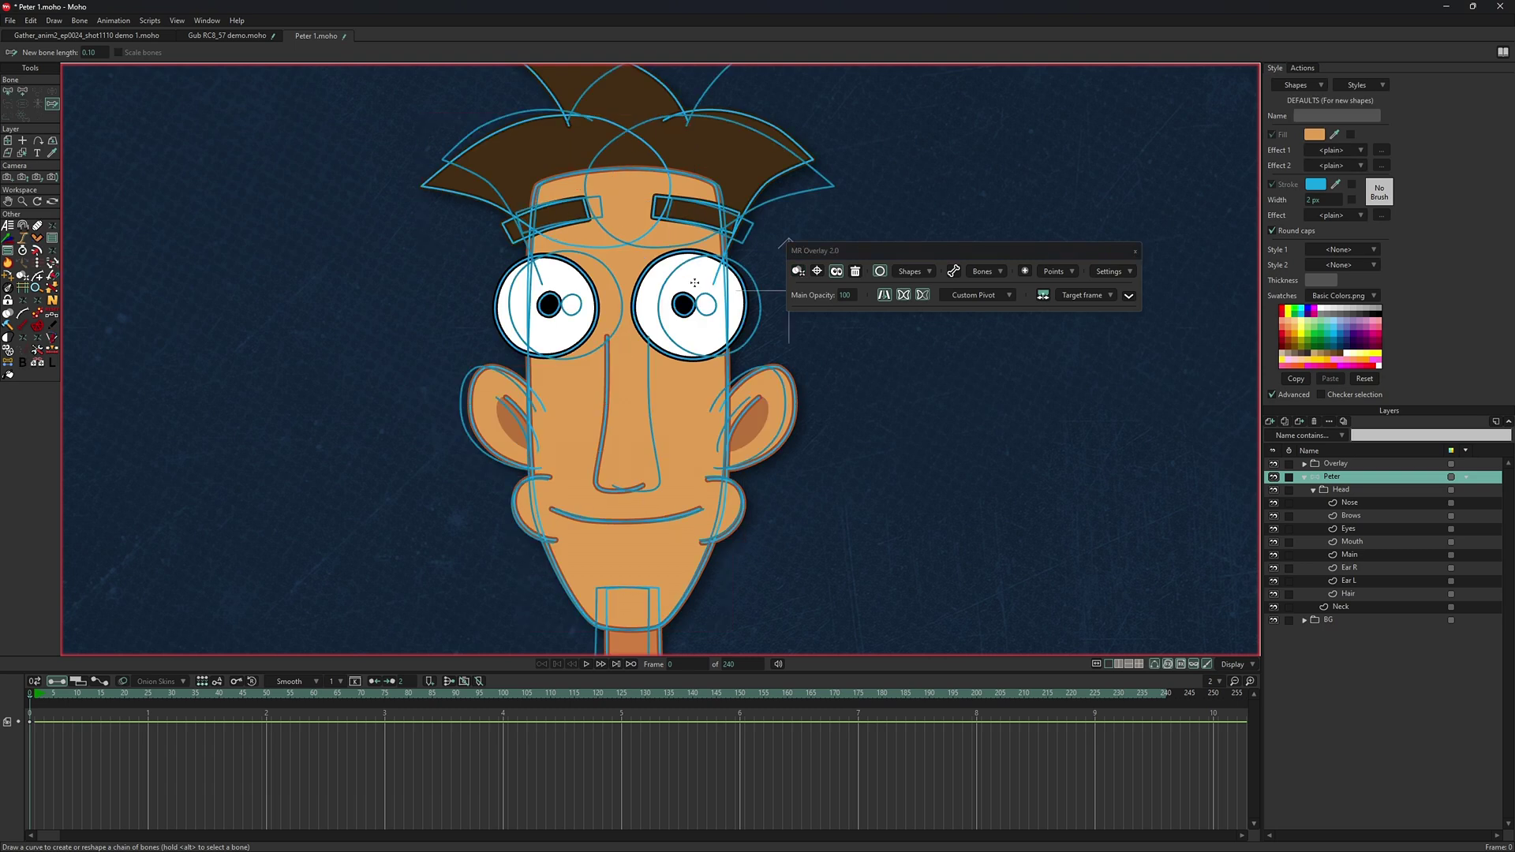
right_click(684, 316, "alt")
left_click_drag(684, 315, 697, 317)
left_click(573, 279, "ctrl")
left_click_drag(573, 279, 535, 321)
left_click_drag(552, 309, 562, 308)
left_click_drag(662, 290, 704, 313)
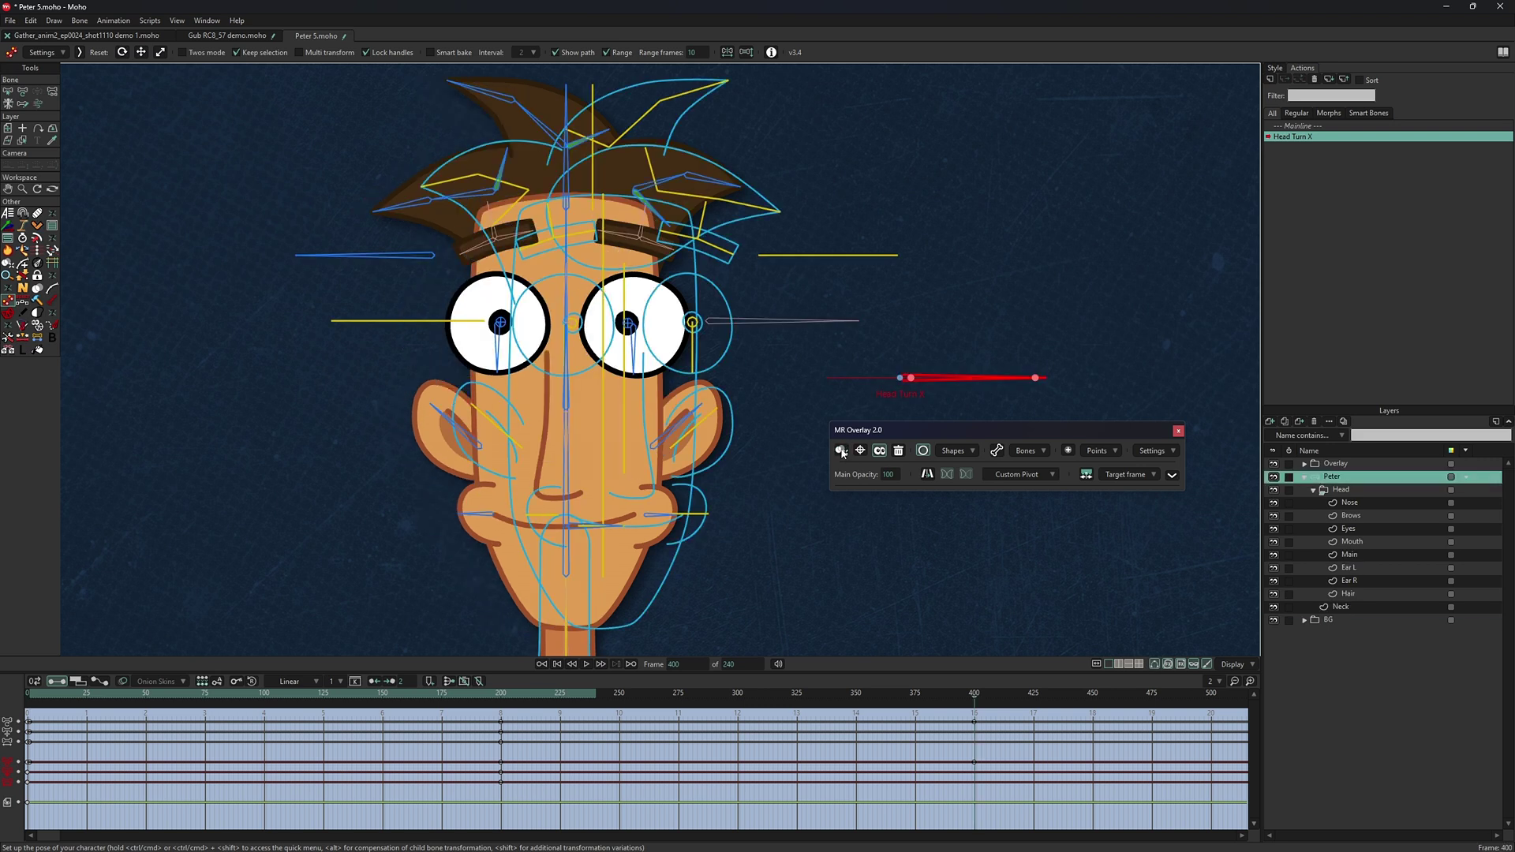
- At frame 400 of the Head Turn X action, shift the head and facial feature bones to match the flipped overlay
left_click(566, 543)
left_click_drag(566, 544, 602, 545)
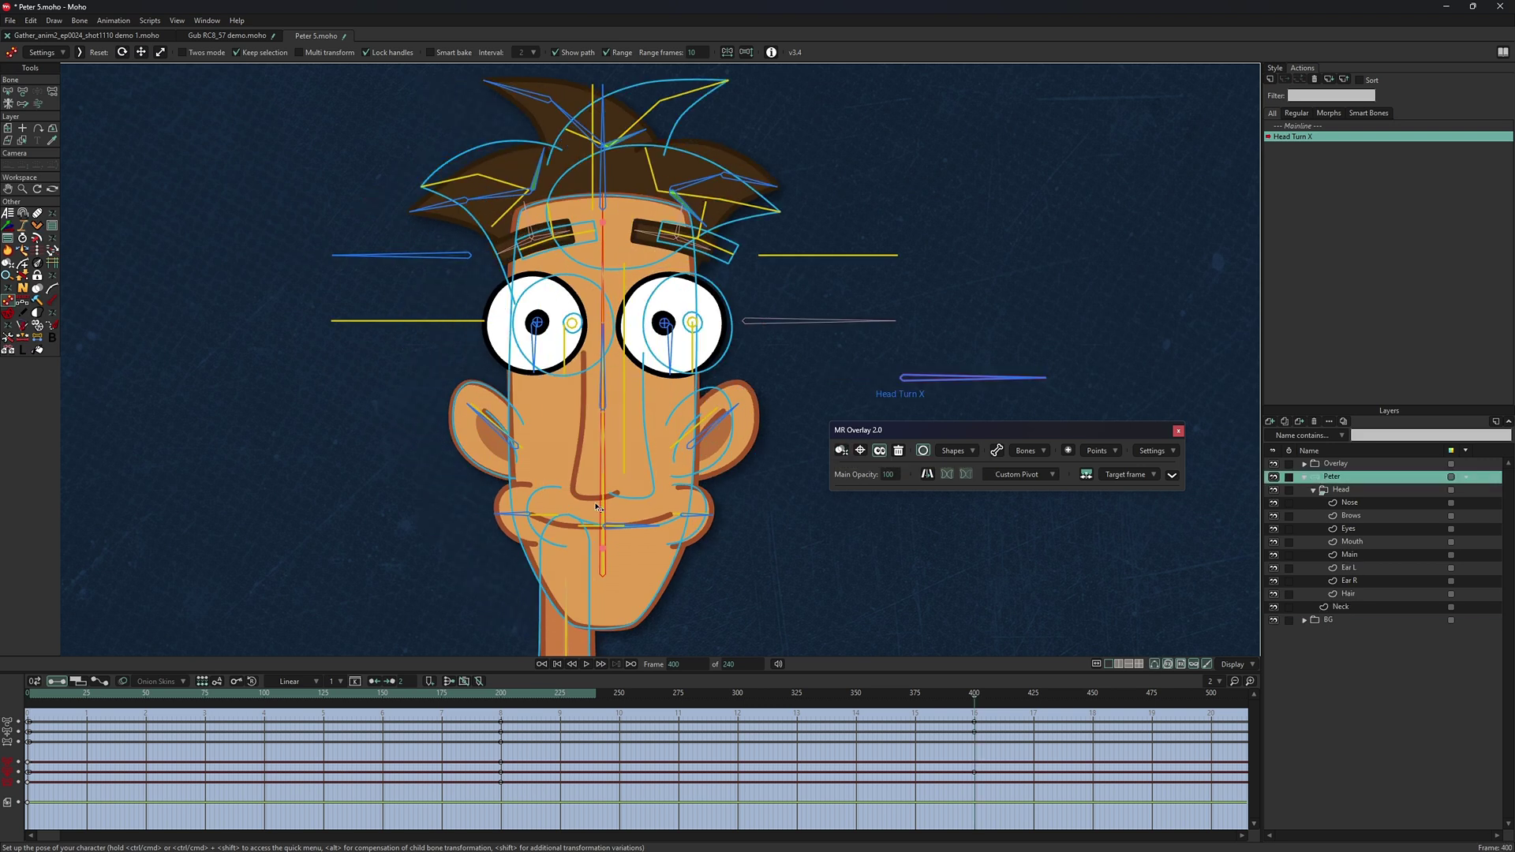
left_click(599, 400)
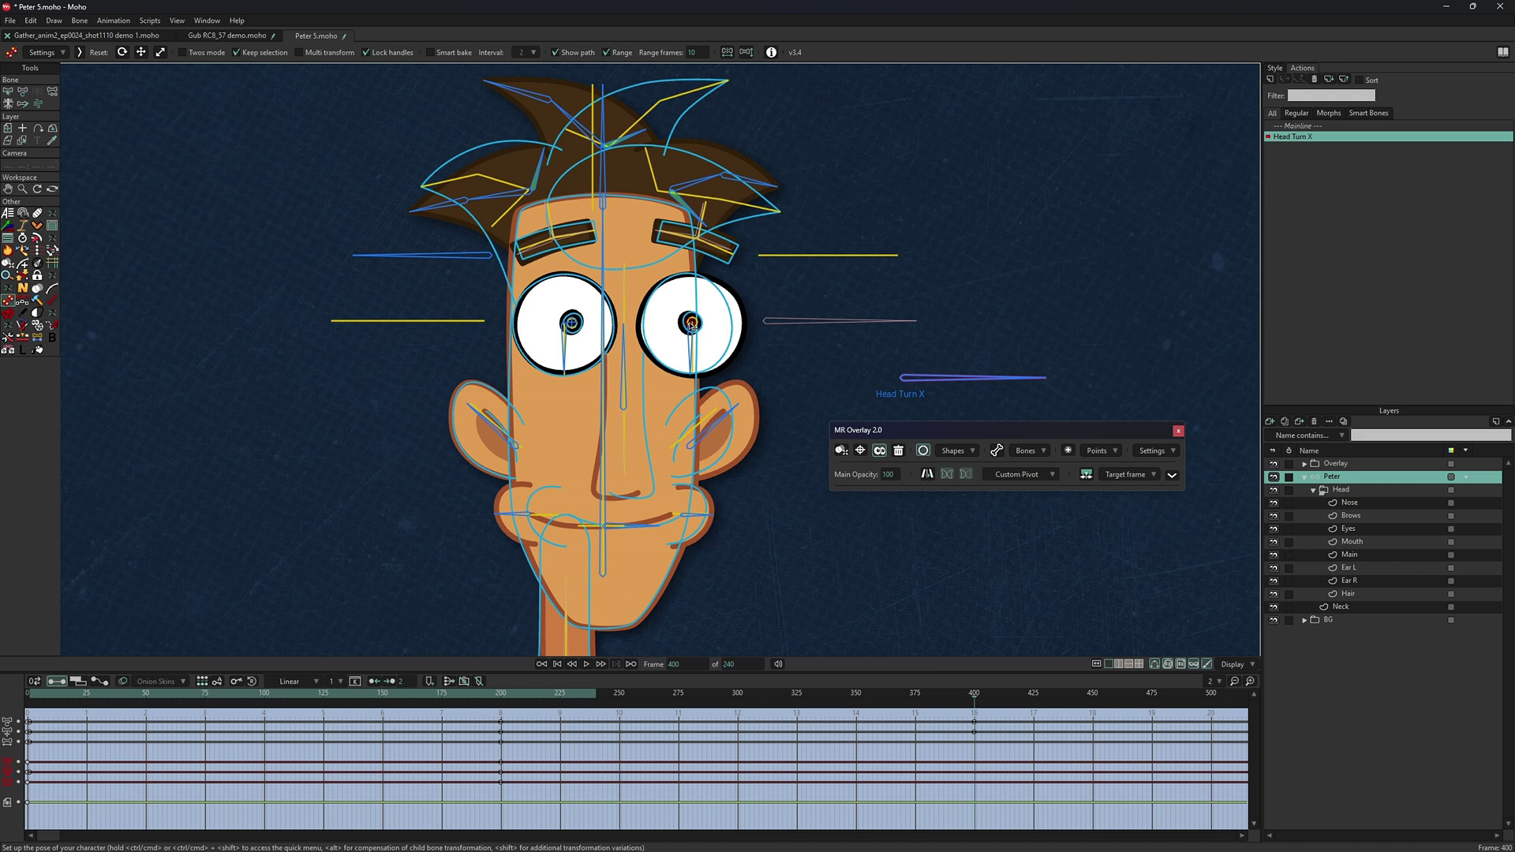
- Pose the ear, eyebrow, hair and mouth bones to line up with the flipped overlay
left_click(671, 452)
left_click_drag(668, 450, 667, 453)
left_click_drag(516, 446, 517, 448)
left_click_drag(490, 255, 493, 255)
left_click_drag(497, 195, 434, 183)
left_click_drag(550, 99, 578, 80)
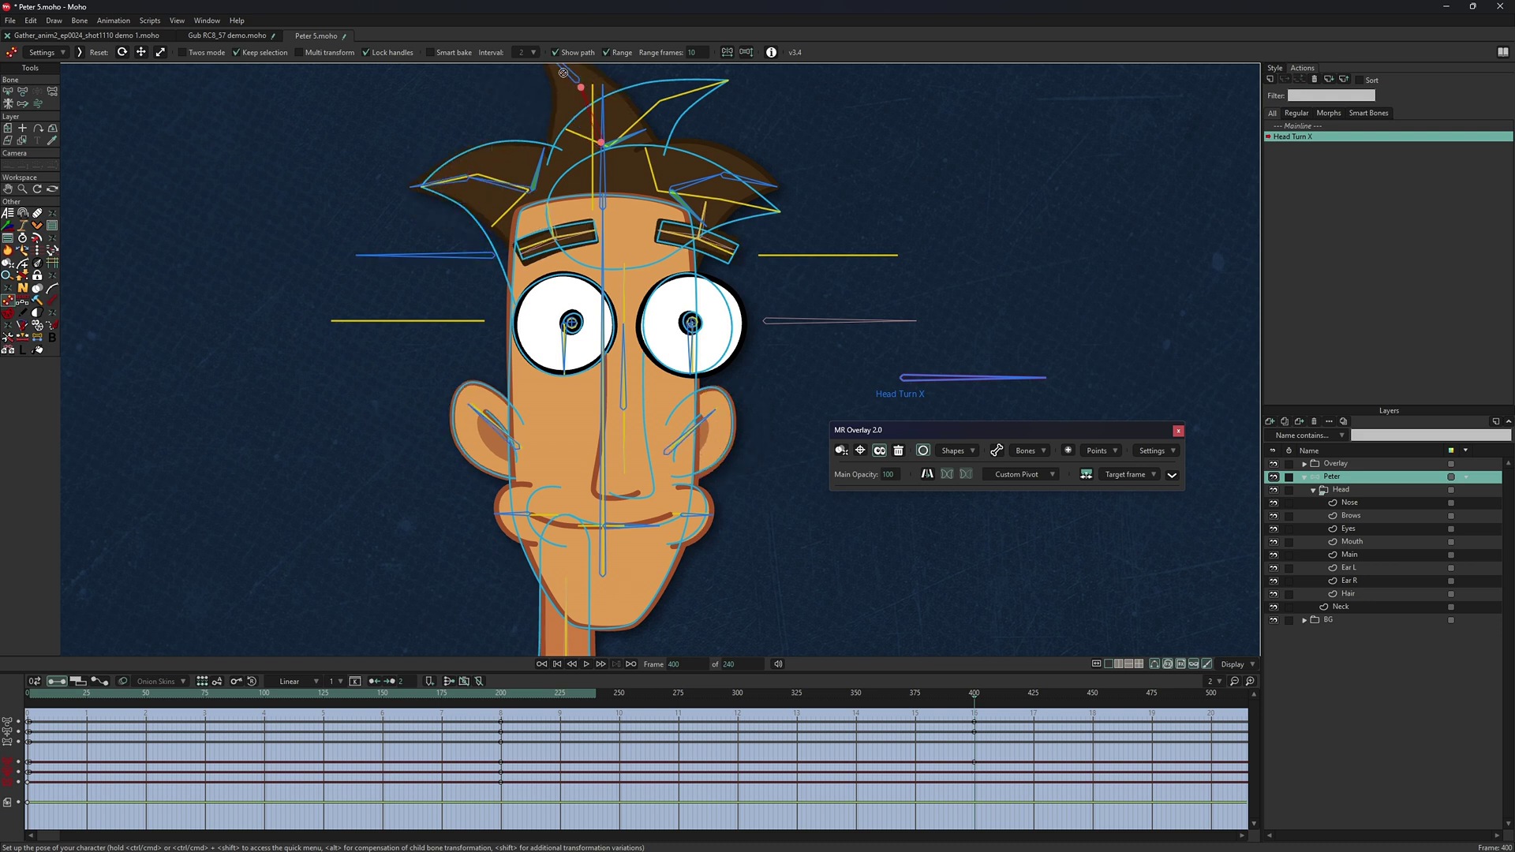
left_click_drag(706, 179, 706, 187)
left_click_drag(754, 181, 753, 201)
left_click_drag(607, 525, 693, 513)
- Reshape the outer eye's outline with the Magnet tool and refine the mouth and nose shapes to fit the overlay
right_click(734, 347, "alt")
left_click_drag(744, 366, 734, 369)
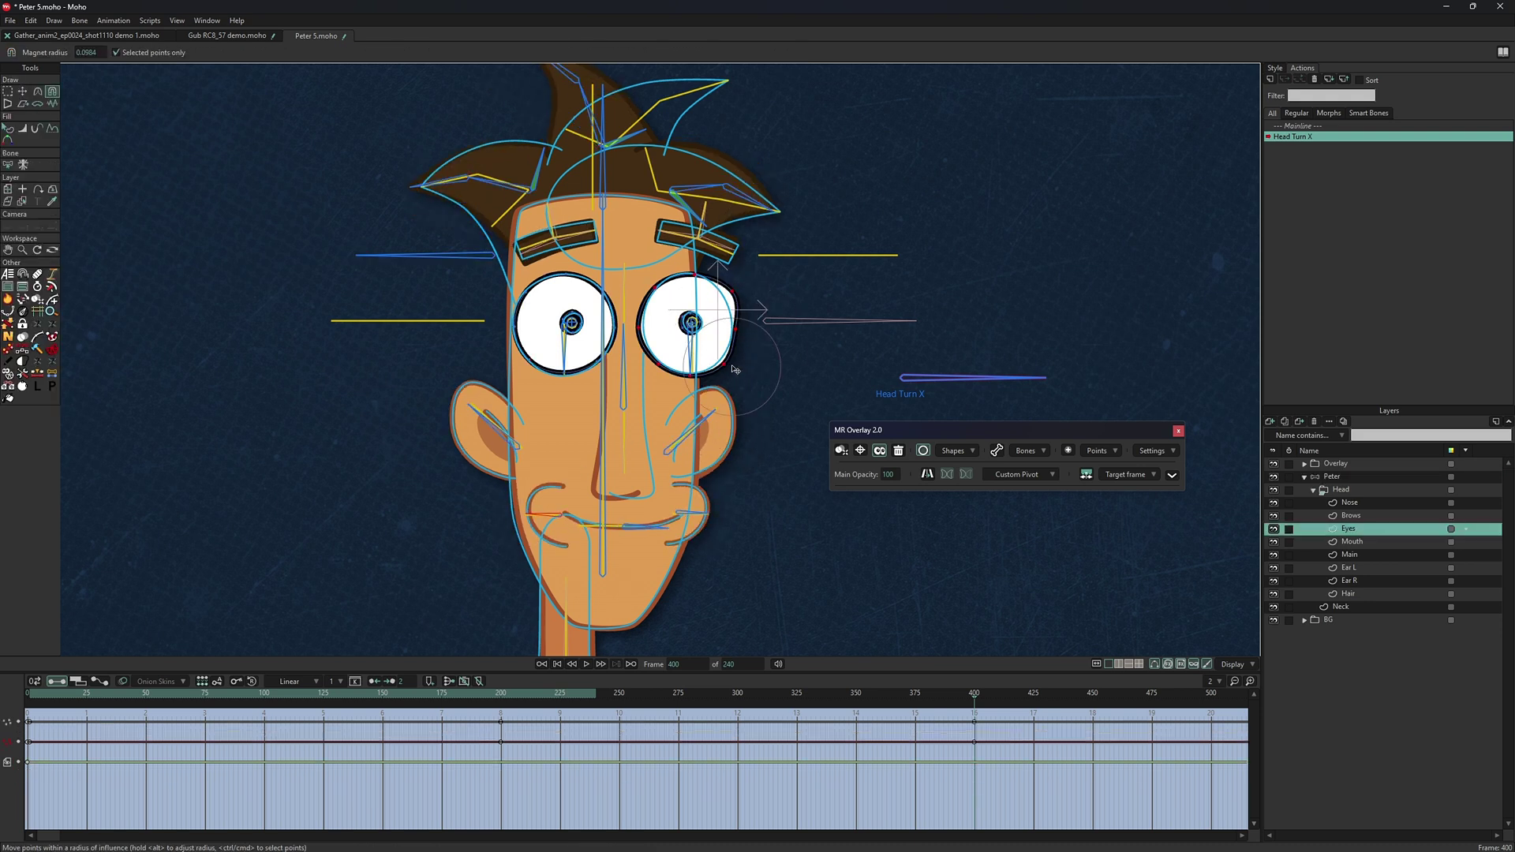
right_click(699, 518, "alt")
right_click(642, 455, "alt")
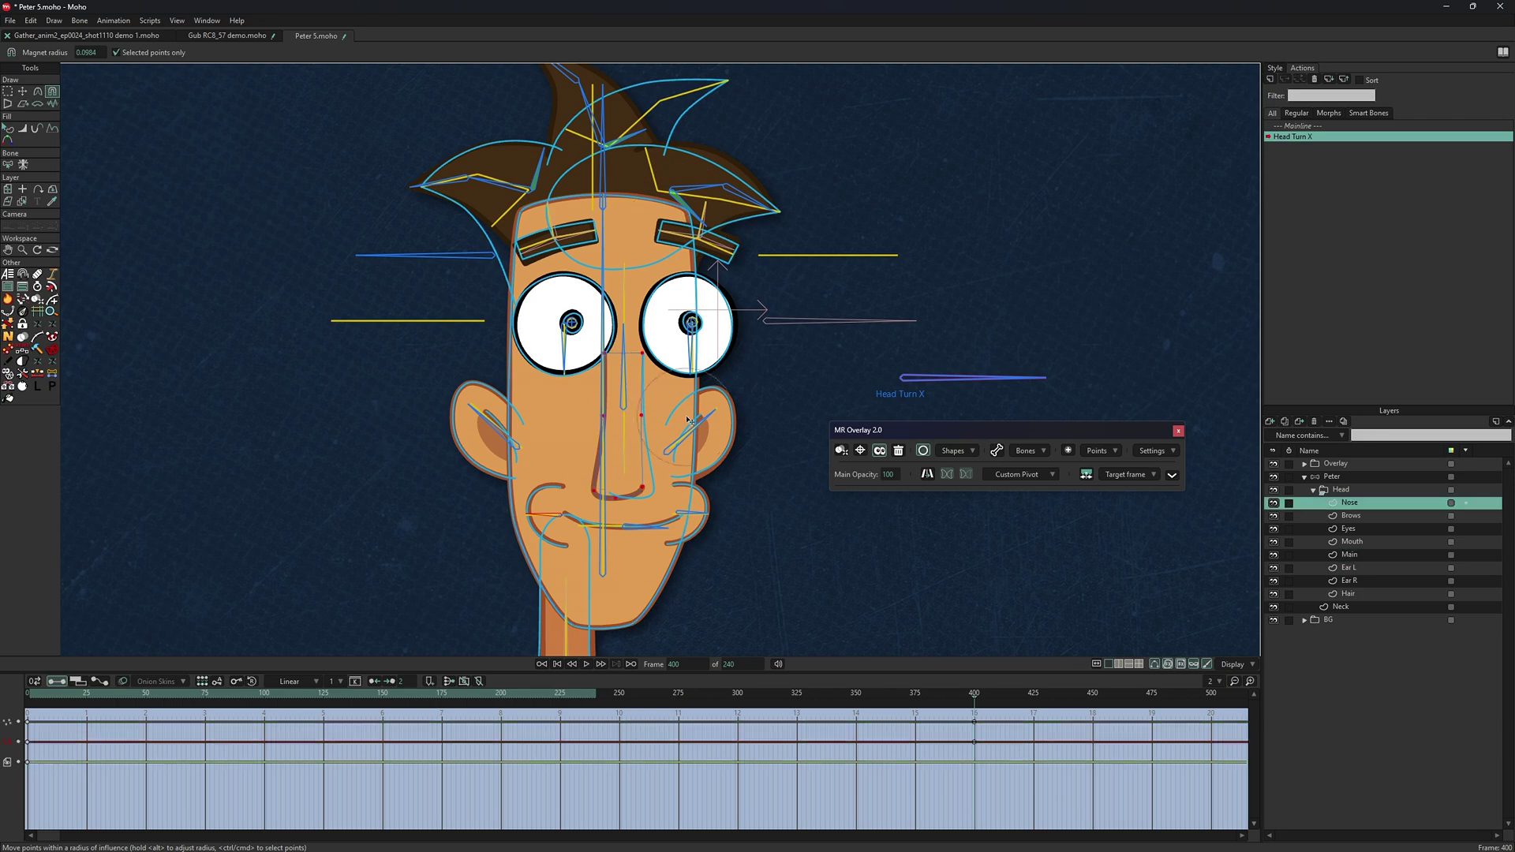
left_click(37, 128)
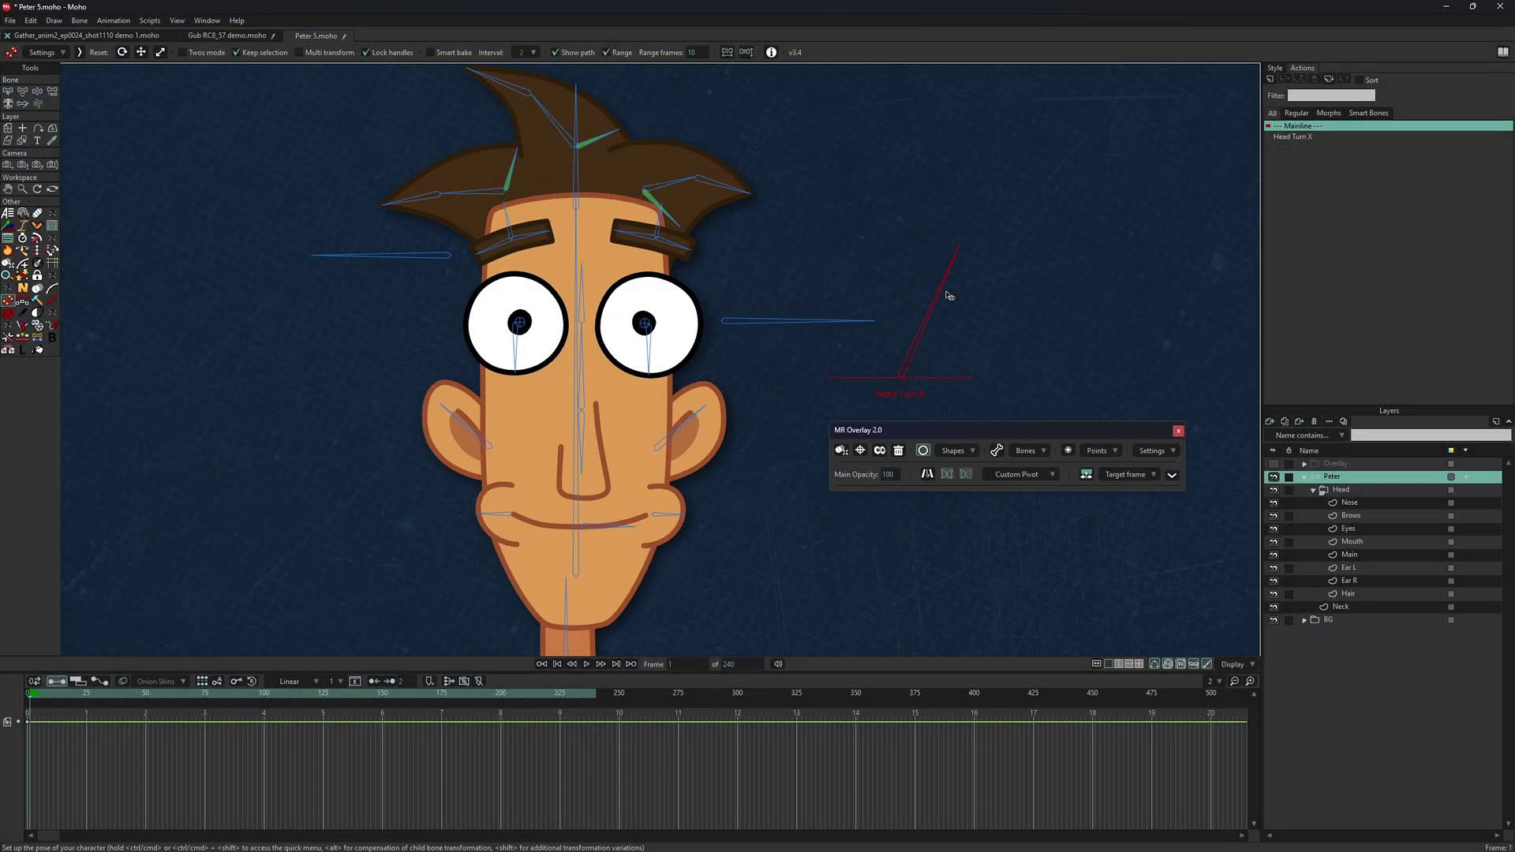
- Preview the finished head turn by rotating the Head Turn X control bone
left_click_drag(944, 294, 693, 322)
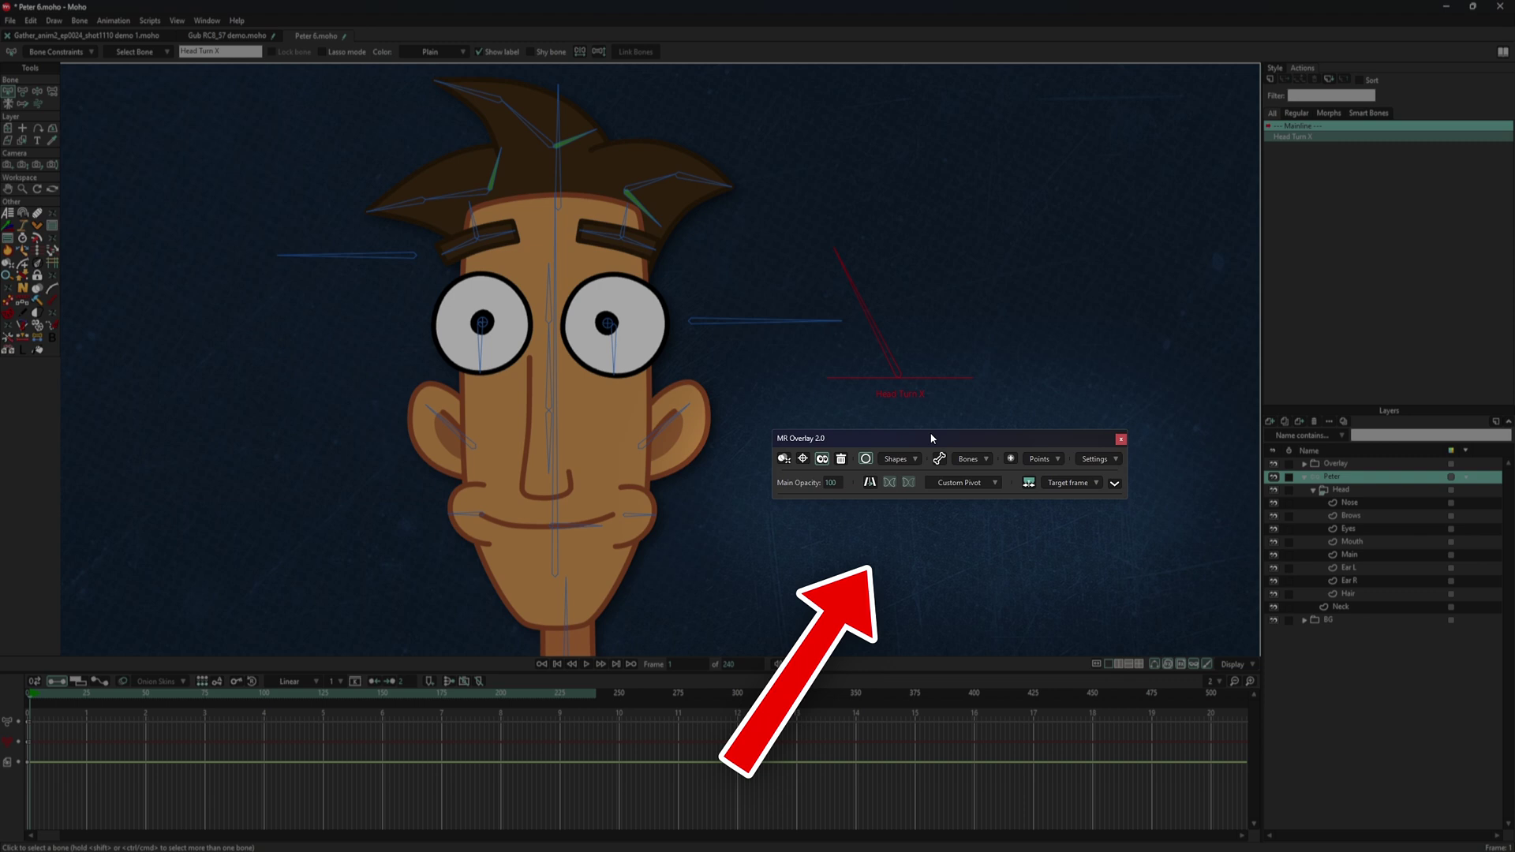
- Enable Recolor fill in the overlay's shape options and create shape overlays of the head
left_click_drag(931, 434, 935, 455)
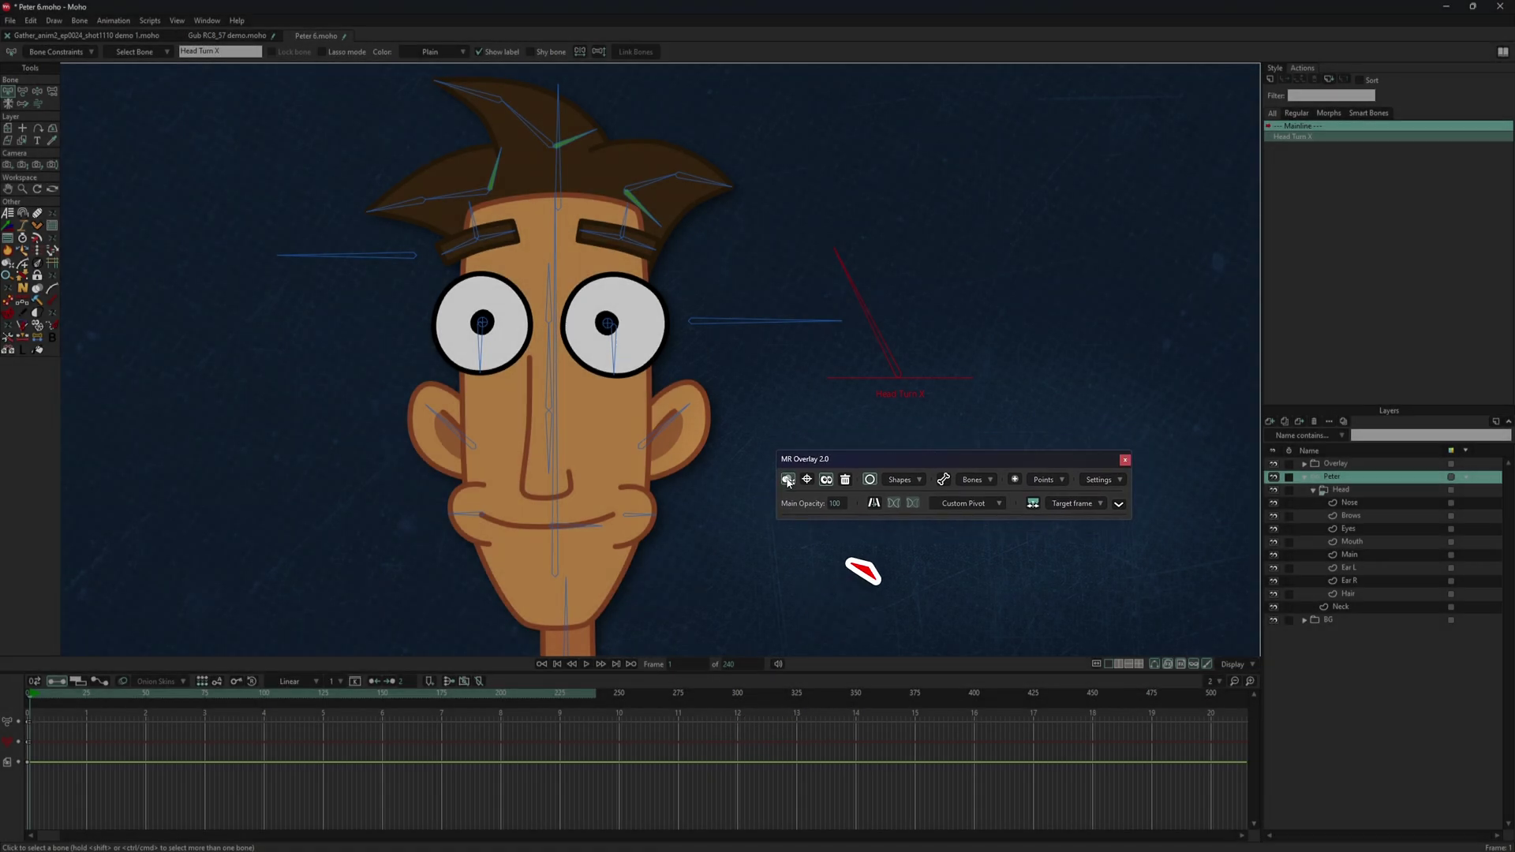
left_click(788, 479)
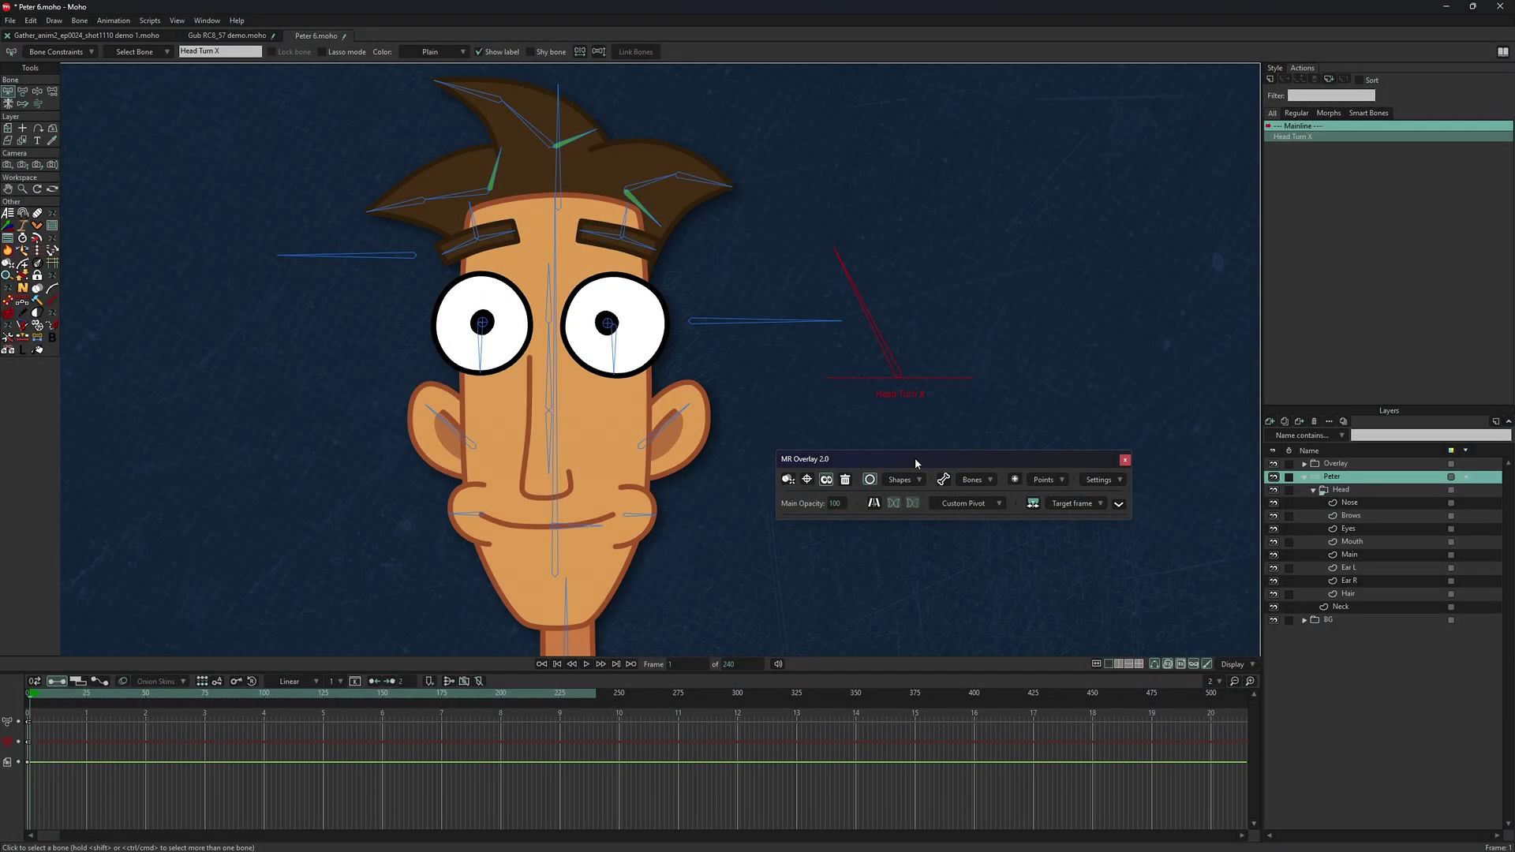
left_click(905, 480)
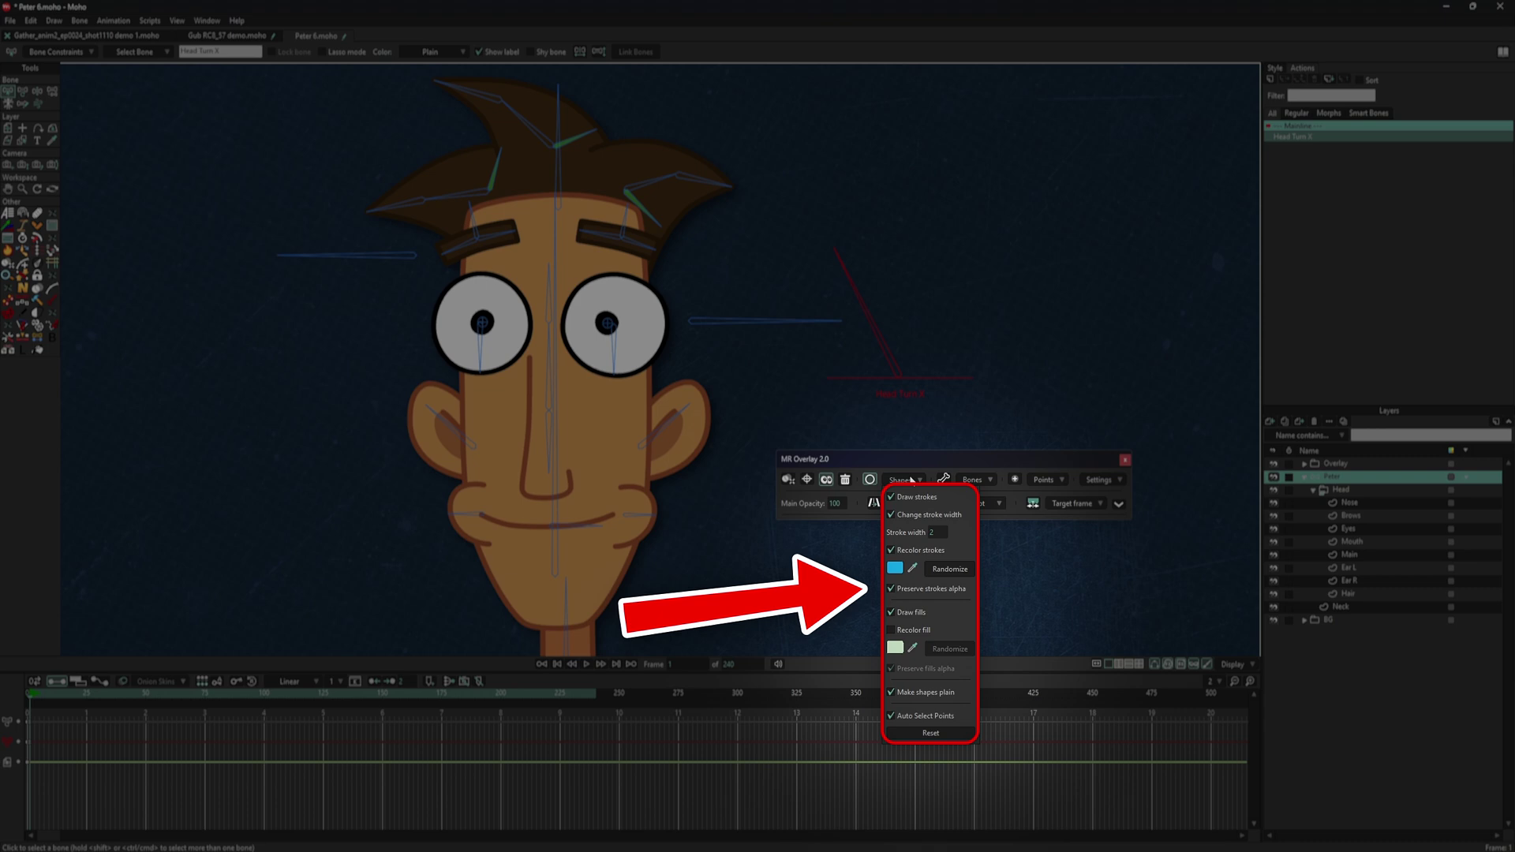
left_click(916, 633)
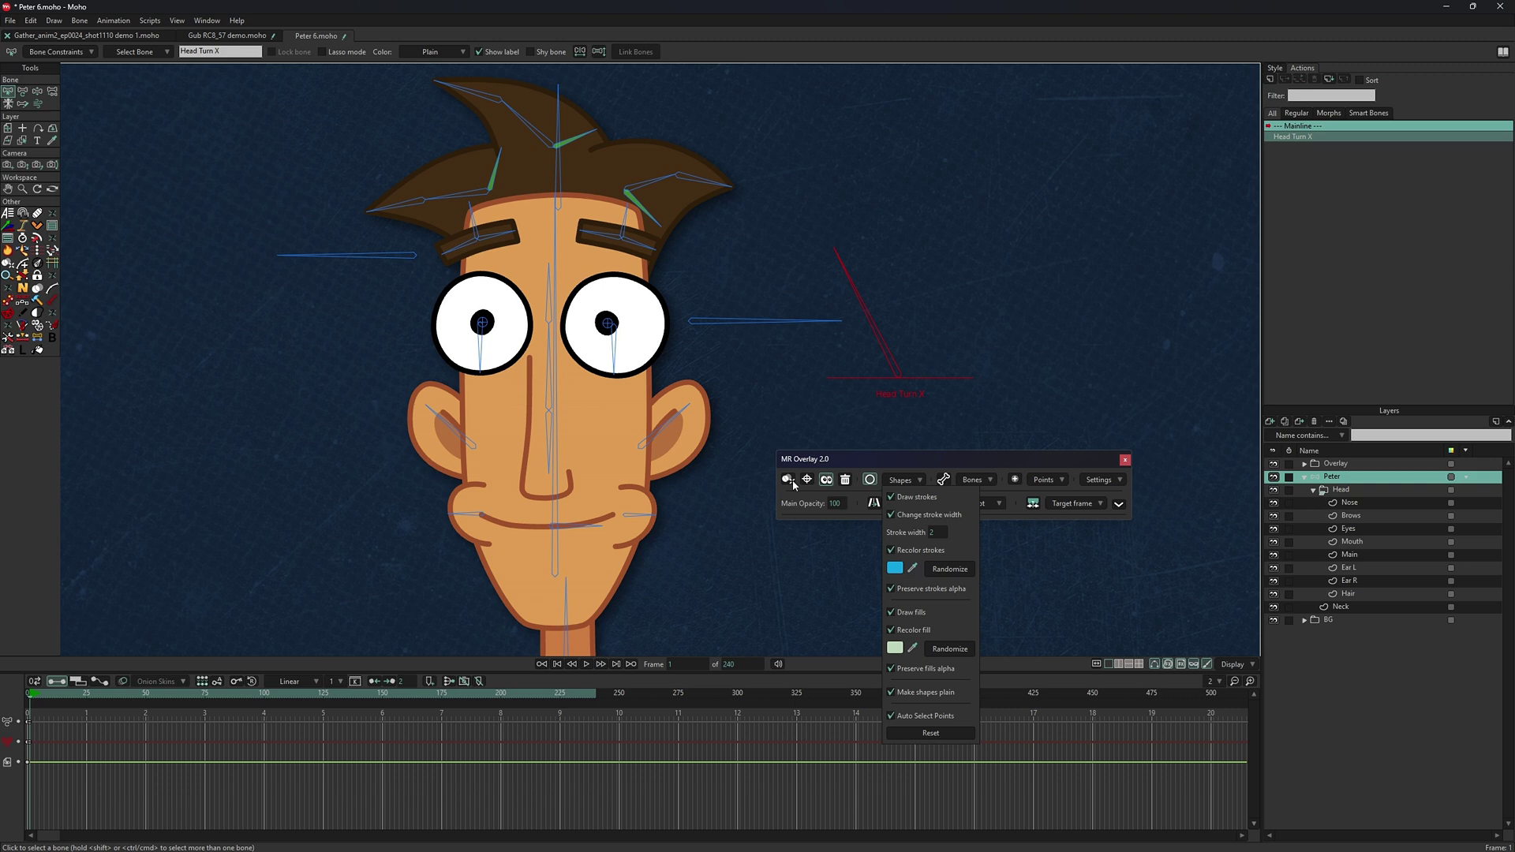
left_click(789, 480)
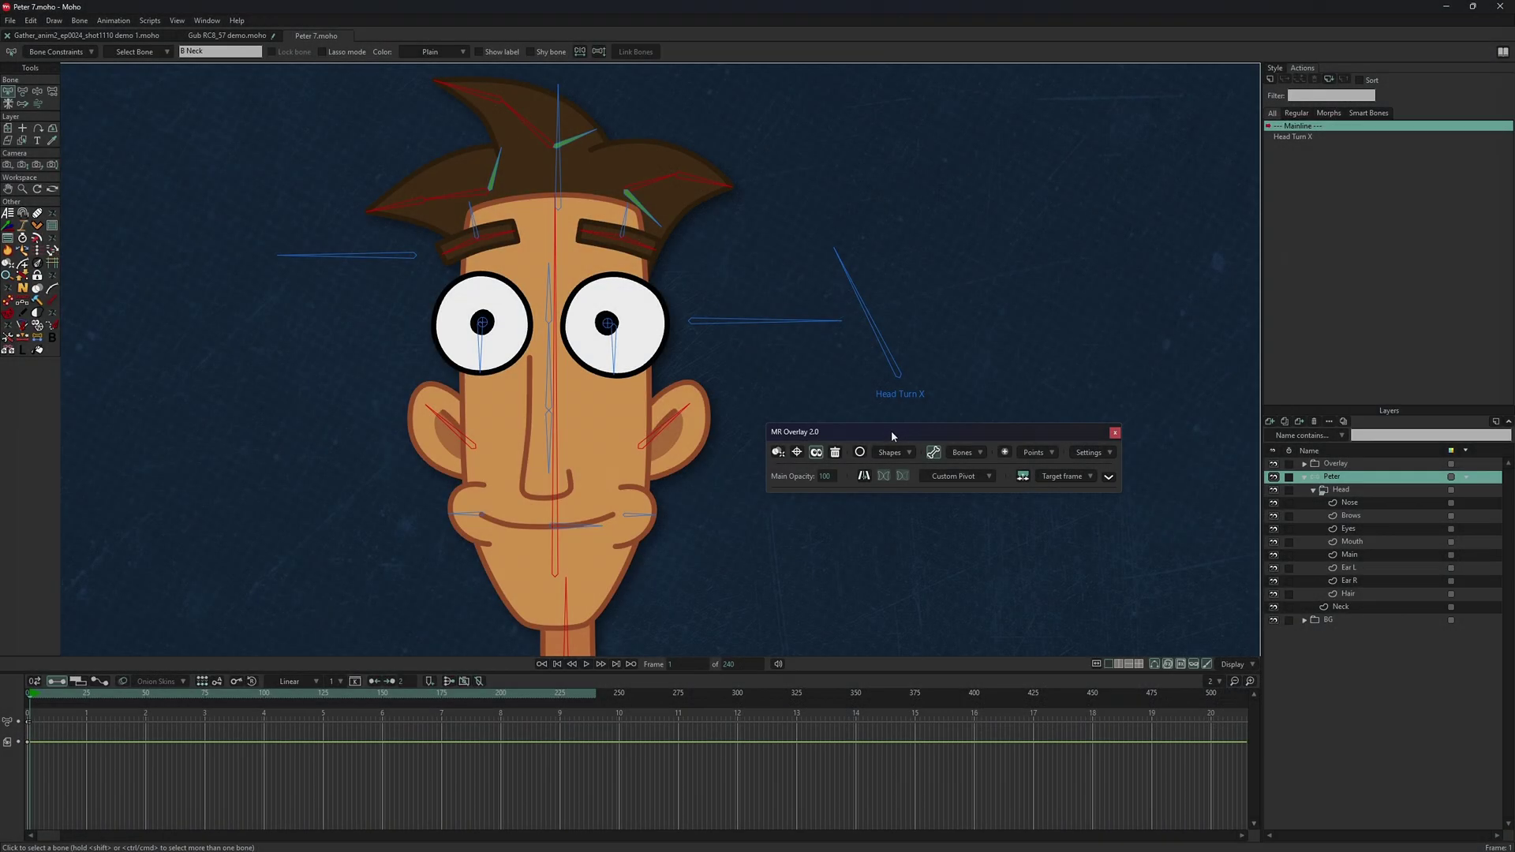
- Create an overlay of the selected bones and move the MR Overlay window clear of the face
left_click(777, 453)
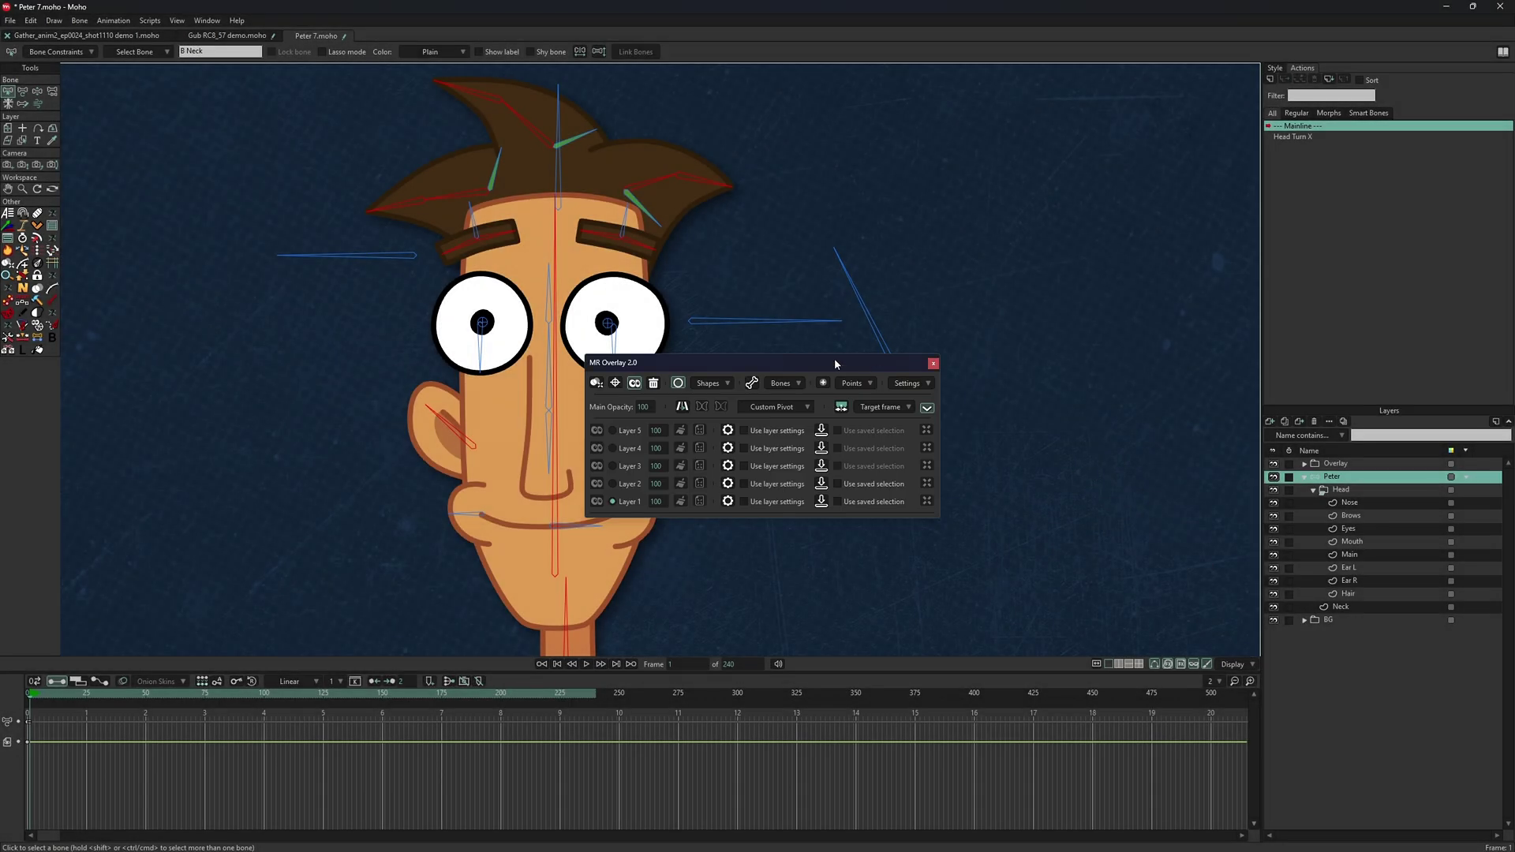
left_click_drag(834, 358, 993, 428)
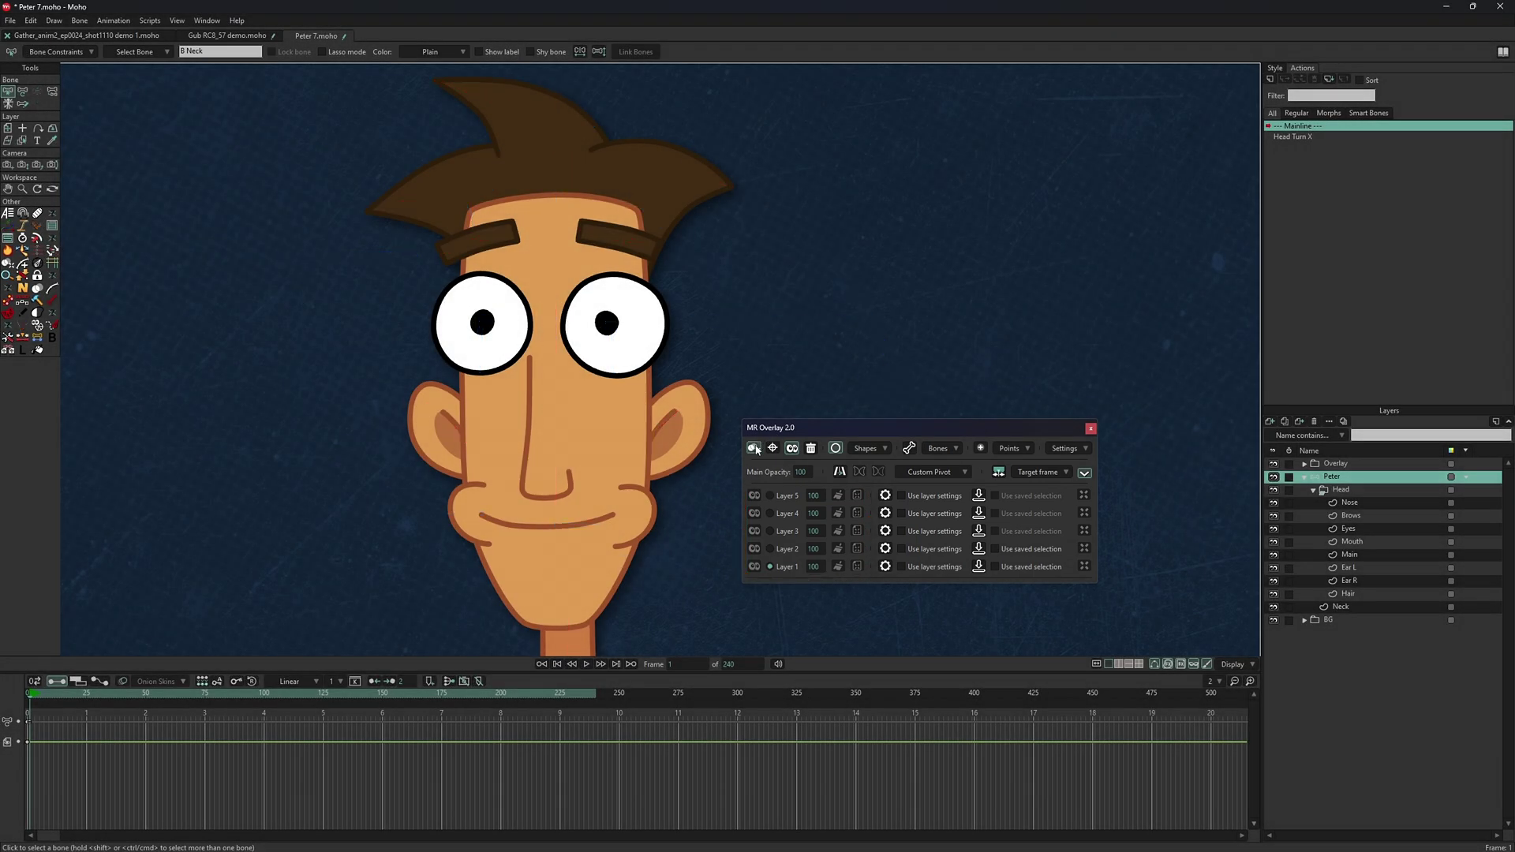
- Create separate overlays of the head's shapes, selected bones and points on individual overlay layers, starting with Layer 1
left_click(754, 447)
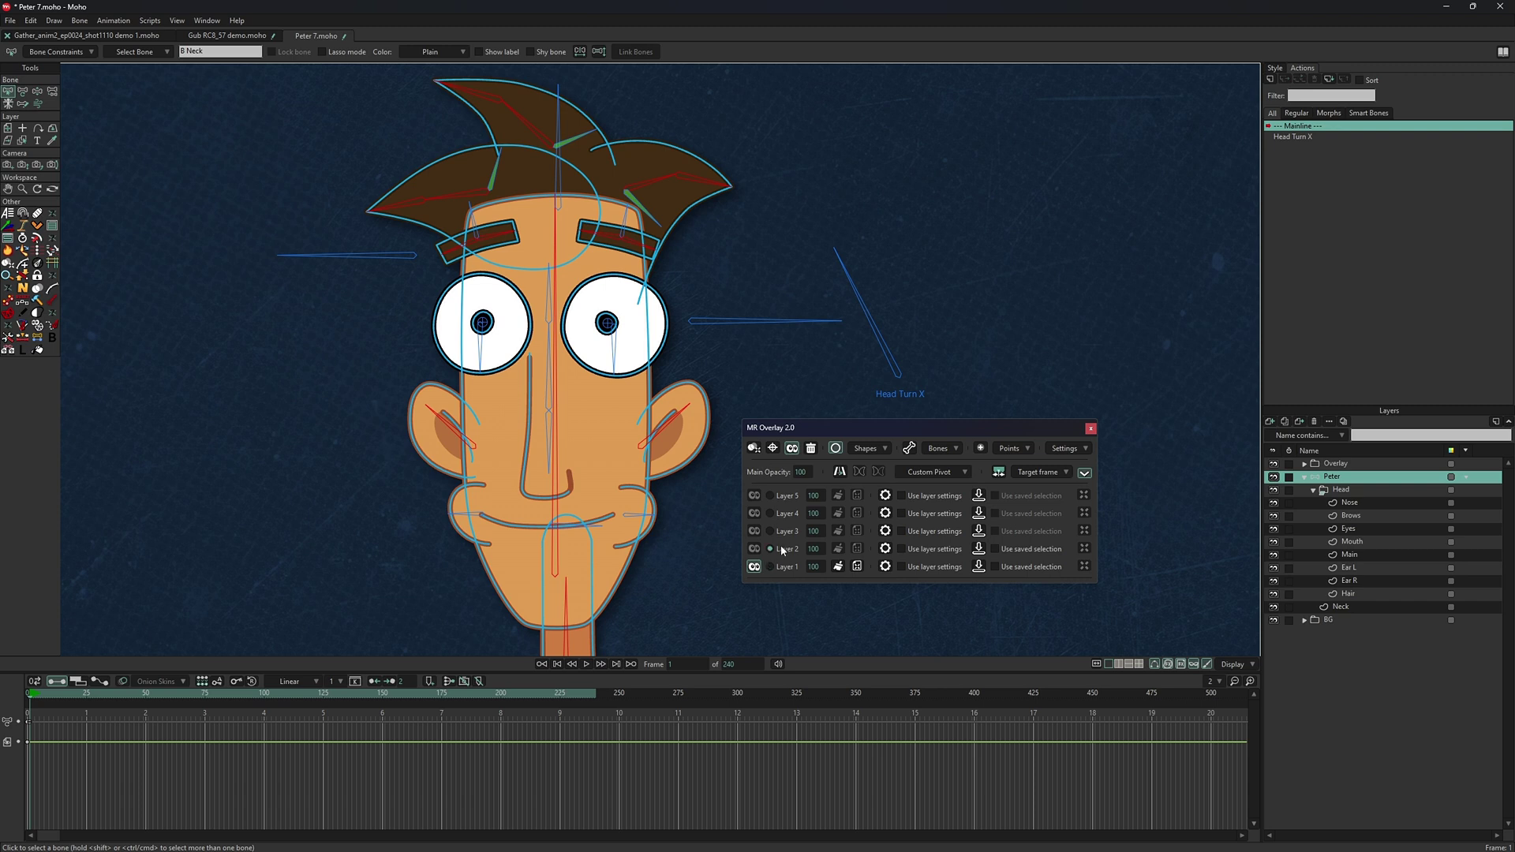
left_click(908, 448)
left_click(753, 447)
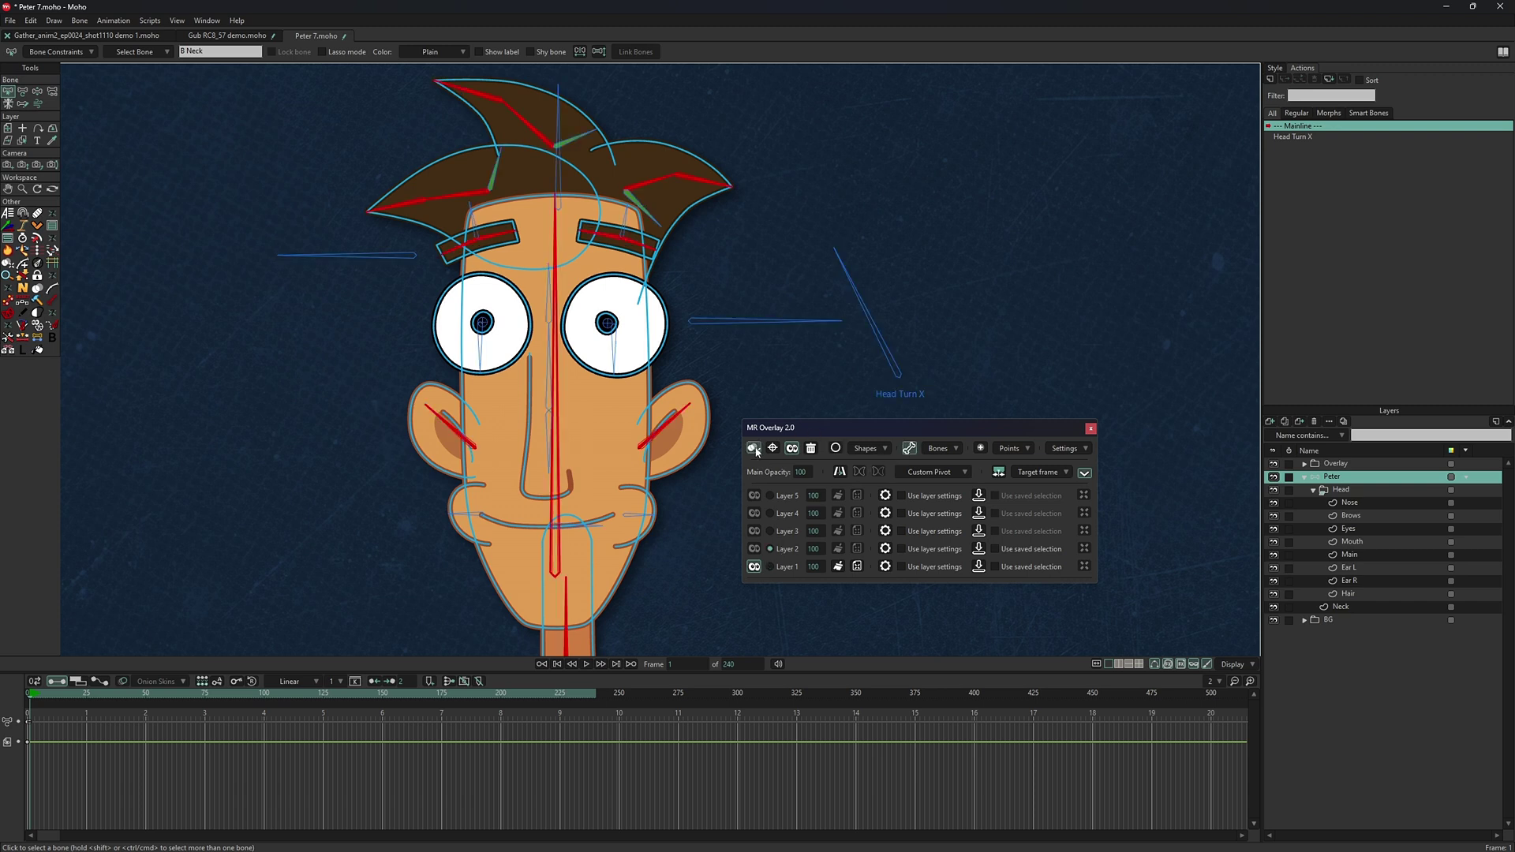
left_click(981, 447)
left_click(753, 448)
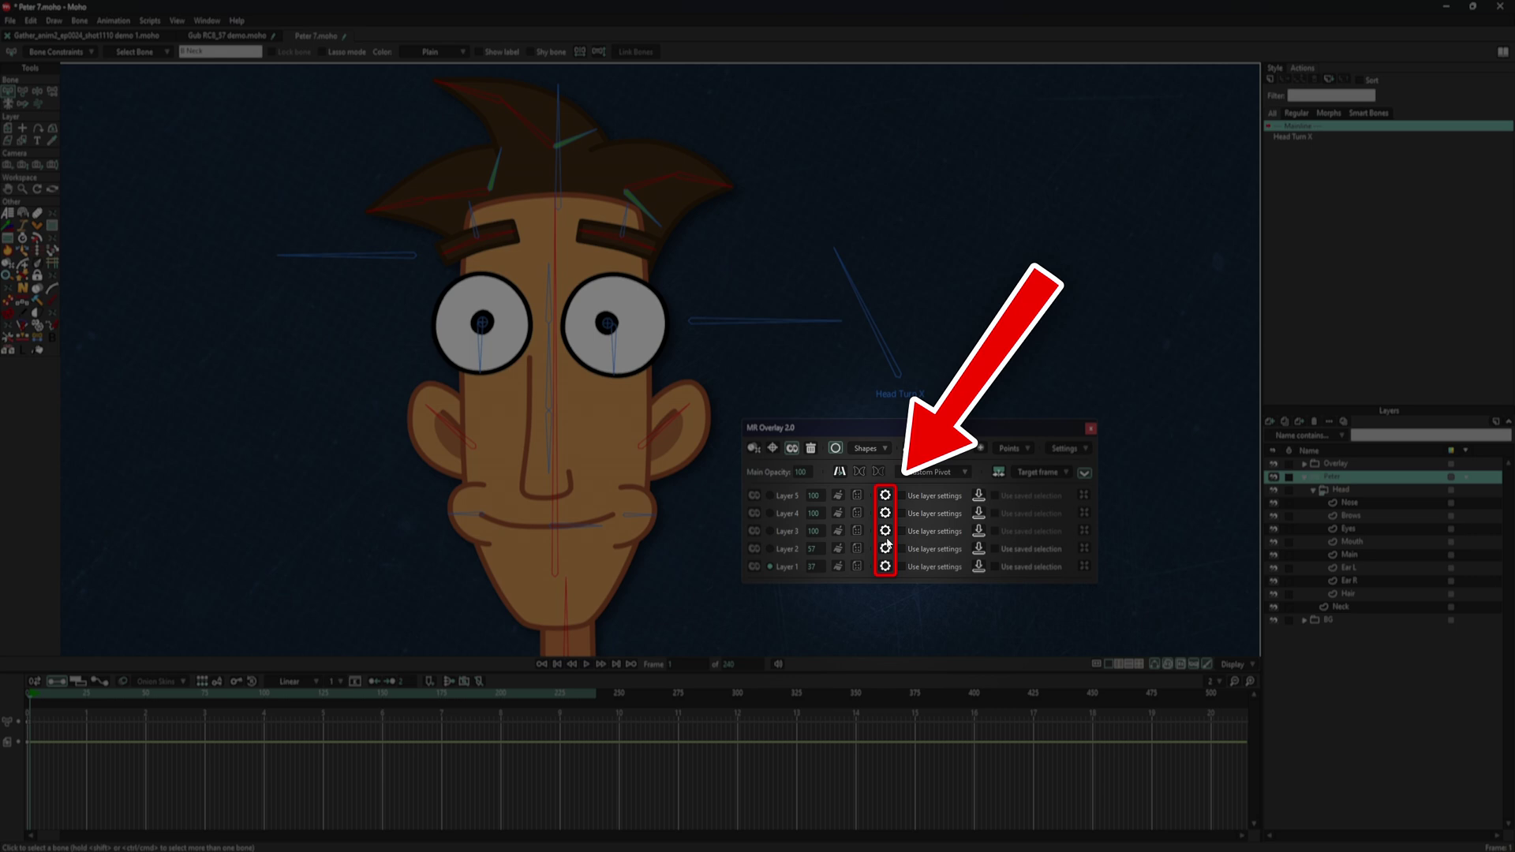
- In overlay Layer 1's settings, randomize the stroke colour, enable Draw fills and Recolor fill, and randomize the fill colour
left_click(885, 567)
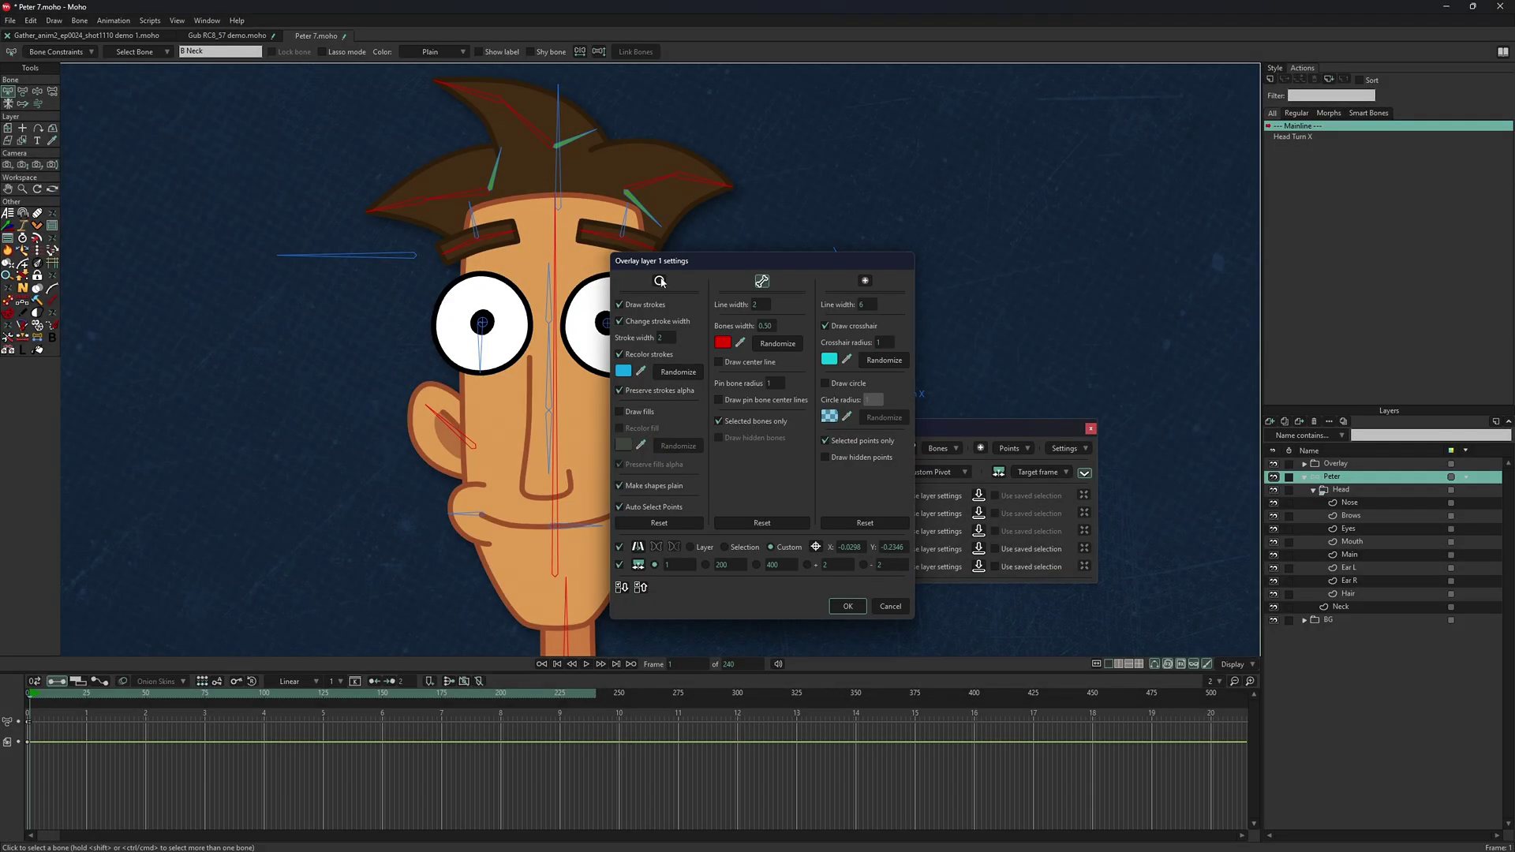
left_click(666, 377)
left_click(670, 378)
left_click(647, 412)
left_click(649, 428)
left_click(669, 446)
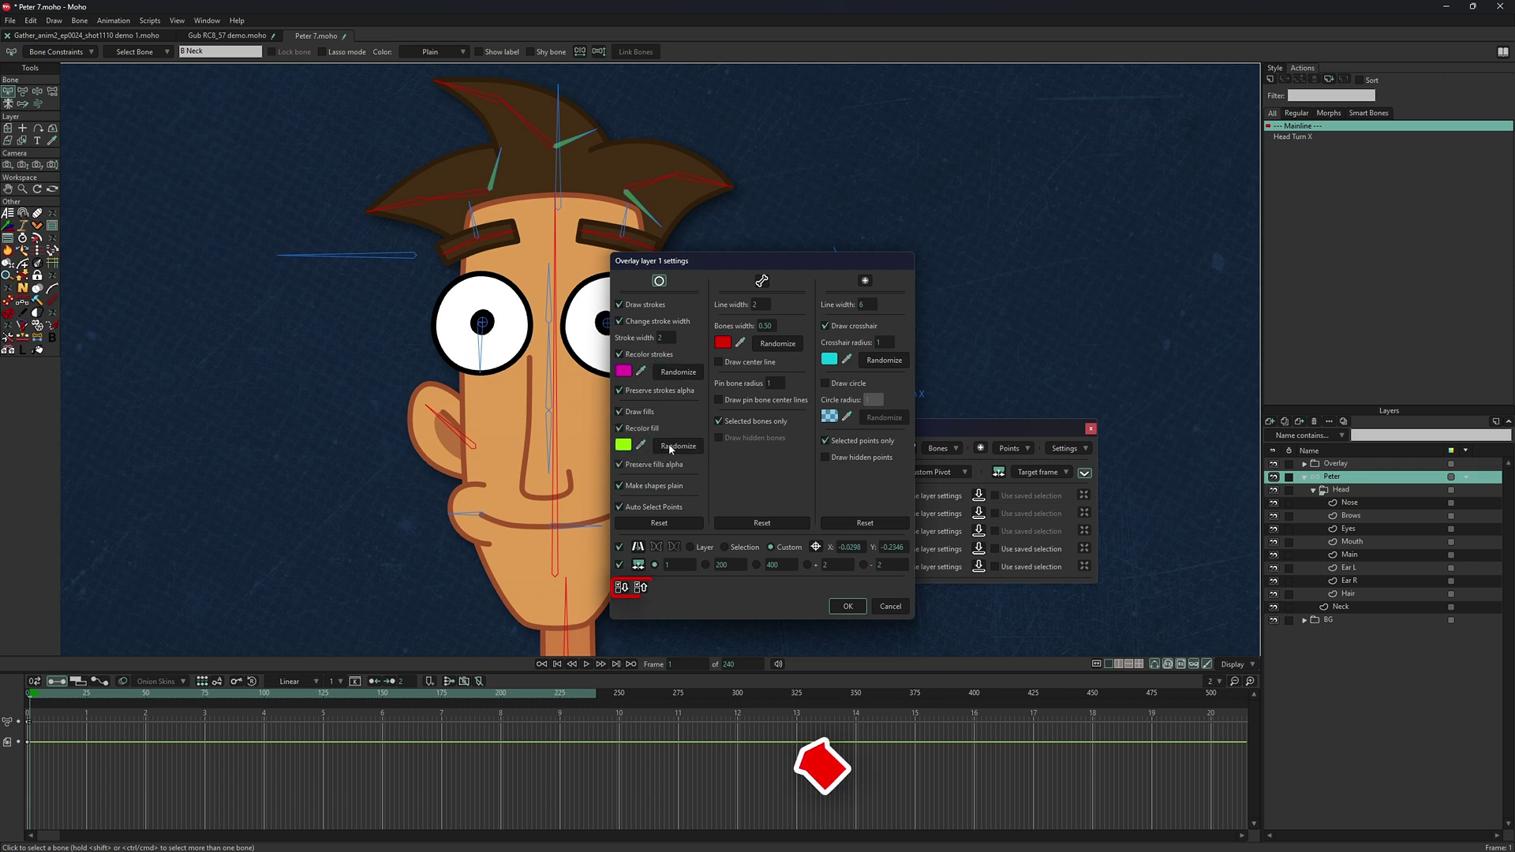
- Load the main overlay settings into Layer 1's settings and accept them
left_click(621, 588)
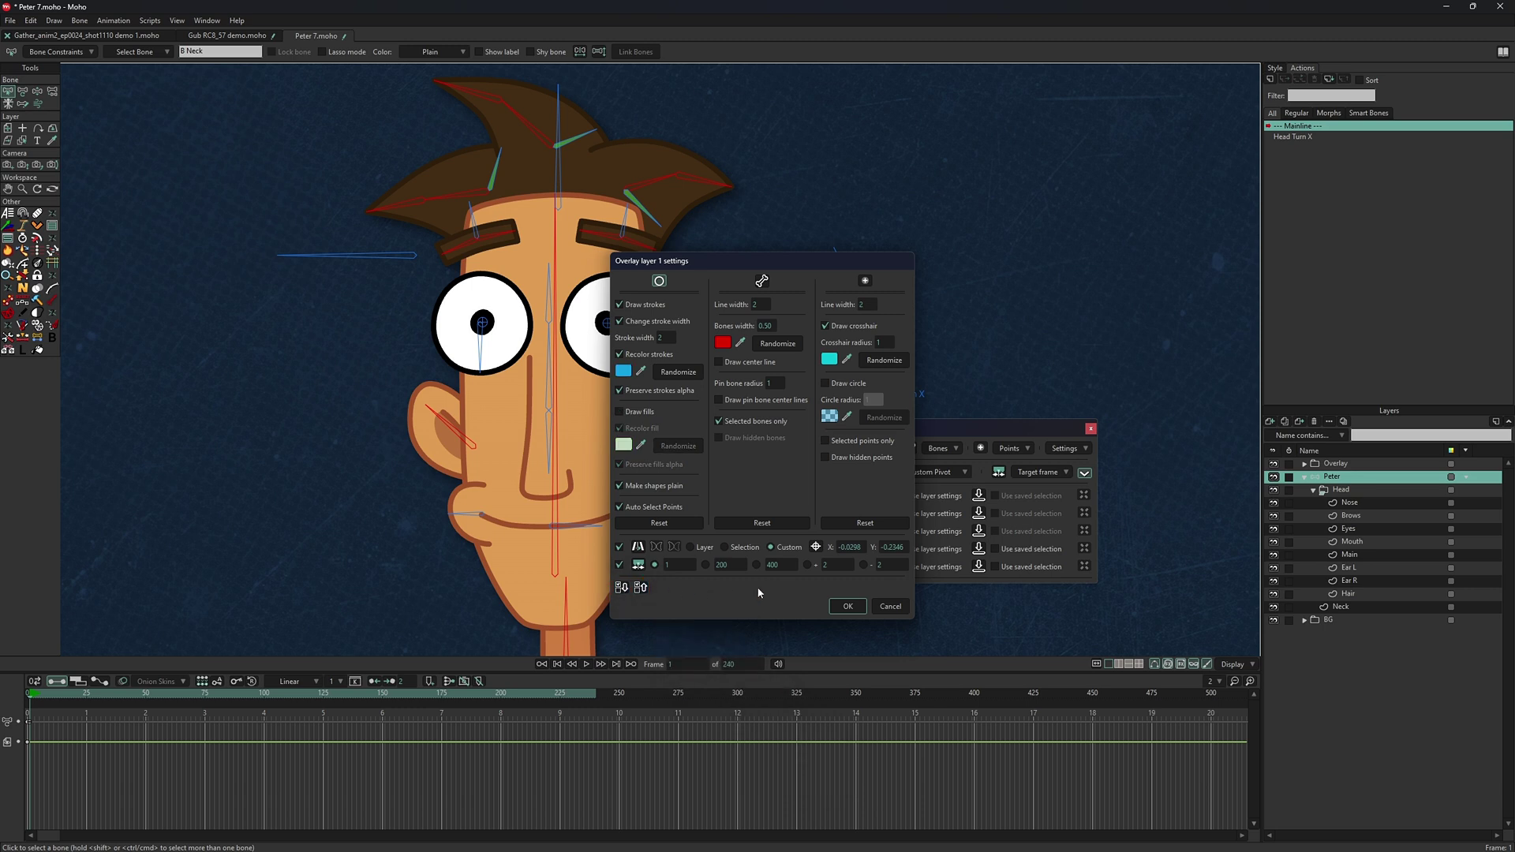
left_click(842, 605)
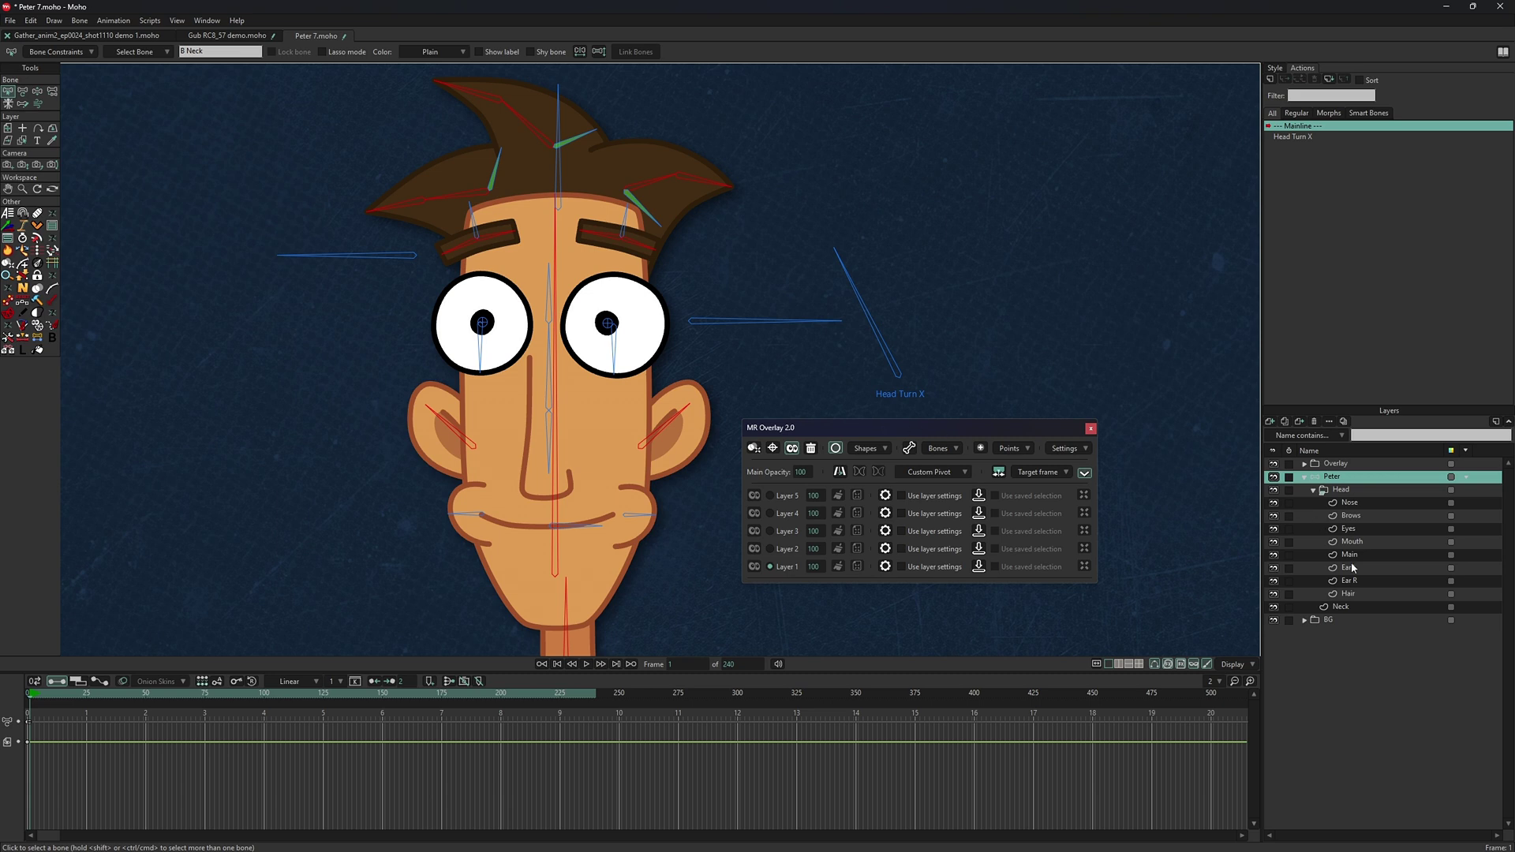
- Save the Ear L and Ear R layers as overlay Layer 1's selection and create the overlay from the Peter layer
left_click(1349, 567)
left_click(1352, 580, "shift")
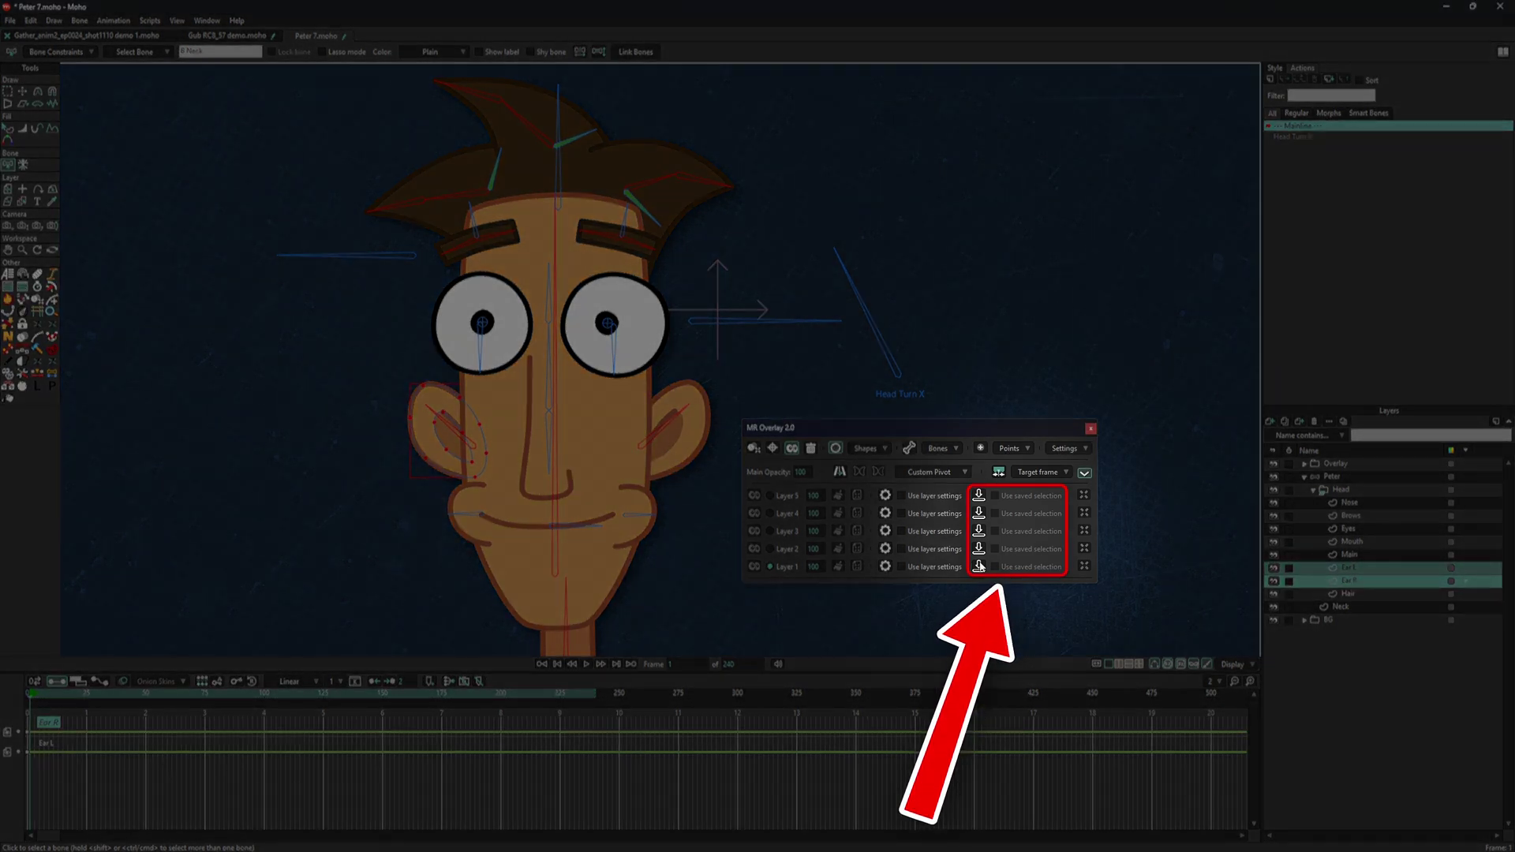
left_click(979, 566)
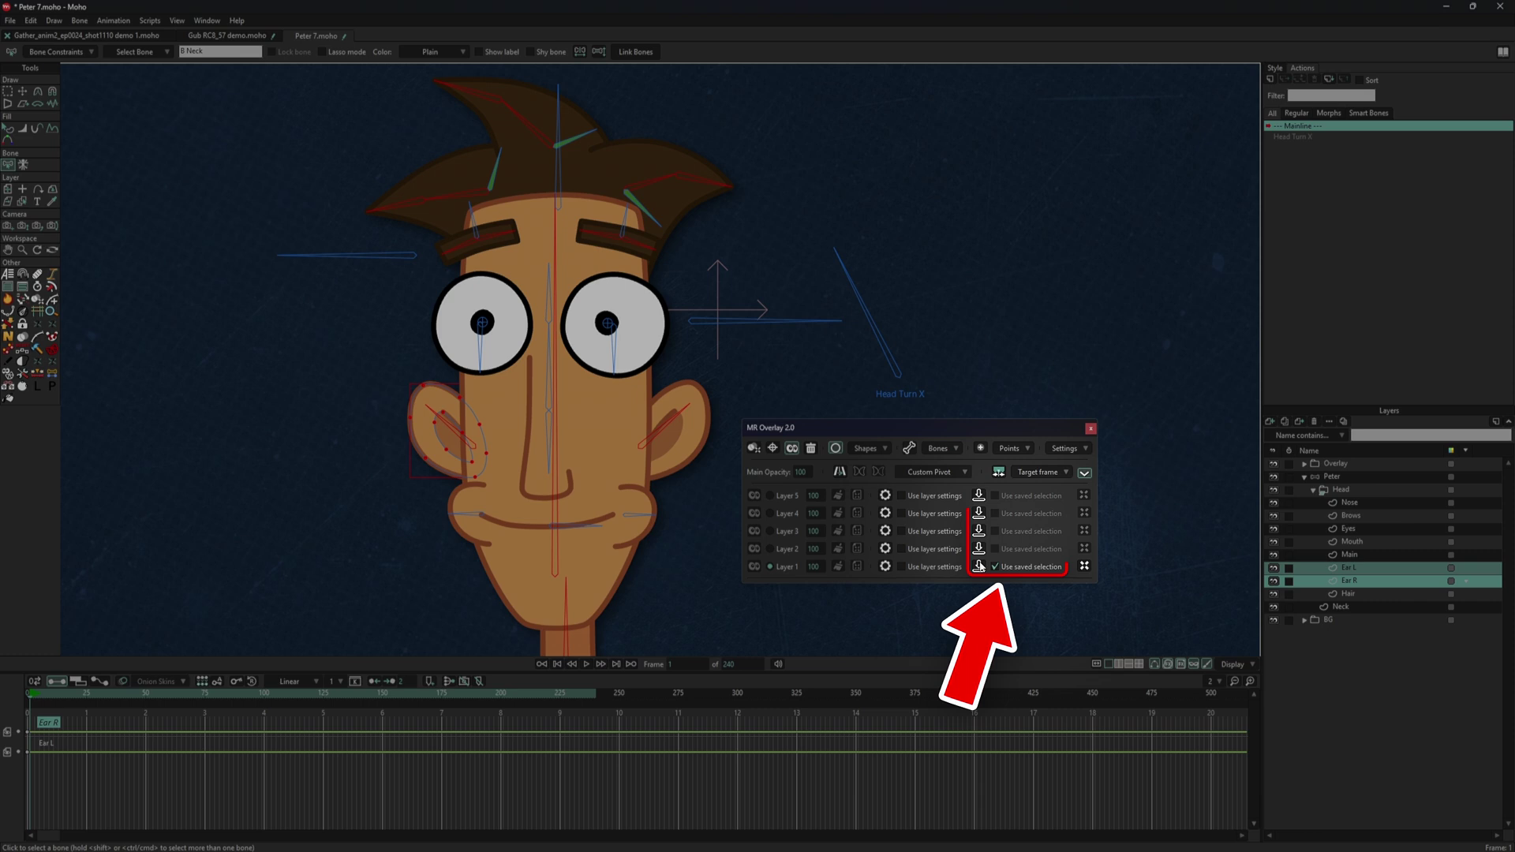
left_click(1326, 478)
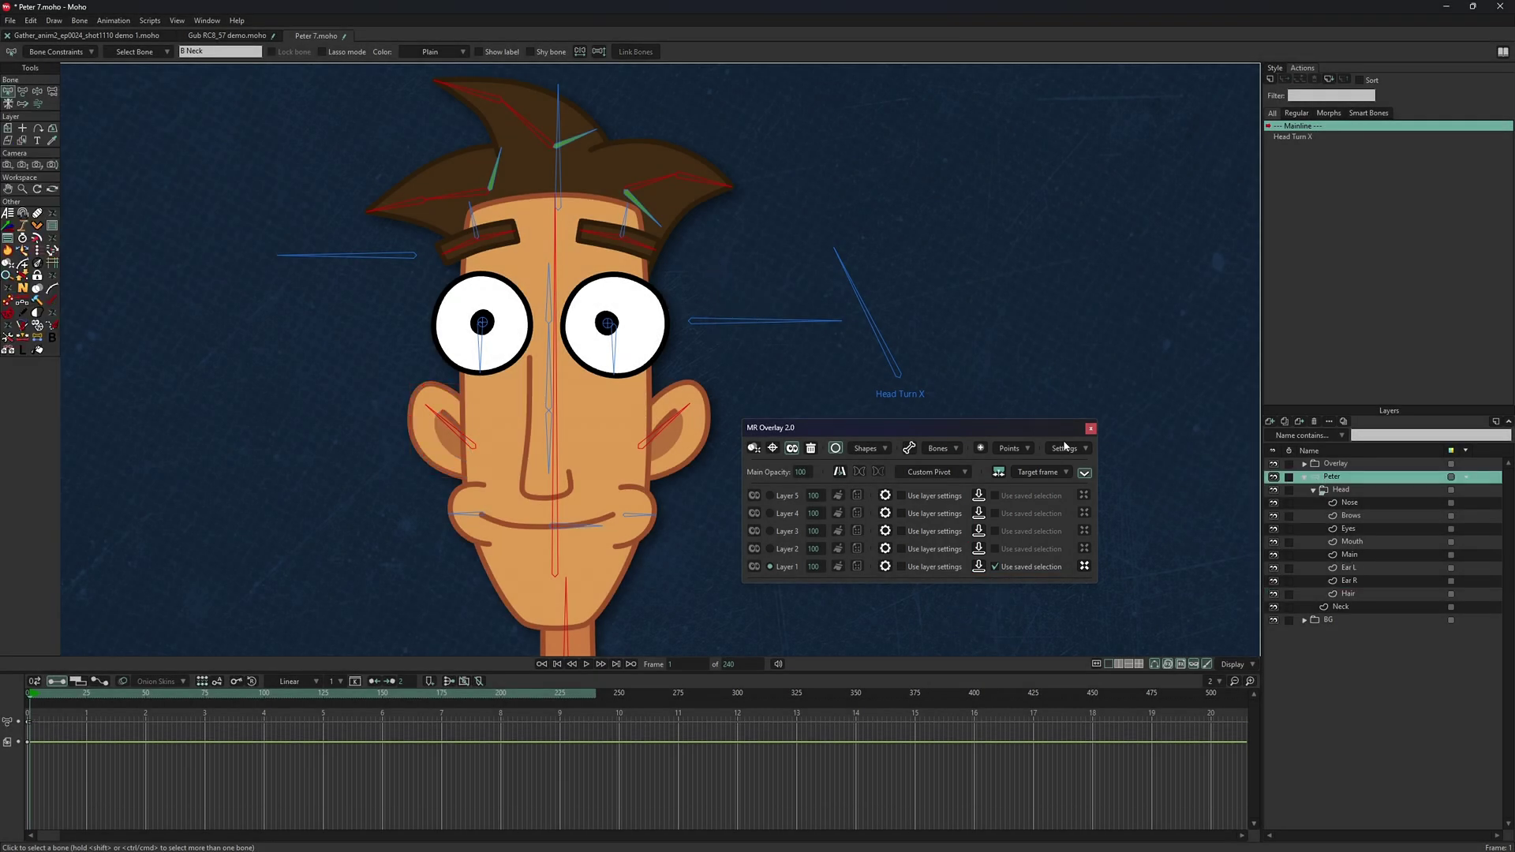
left_click(754, 448)
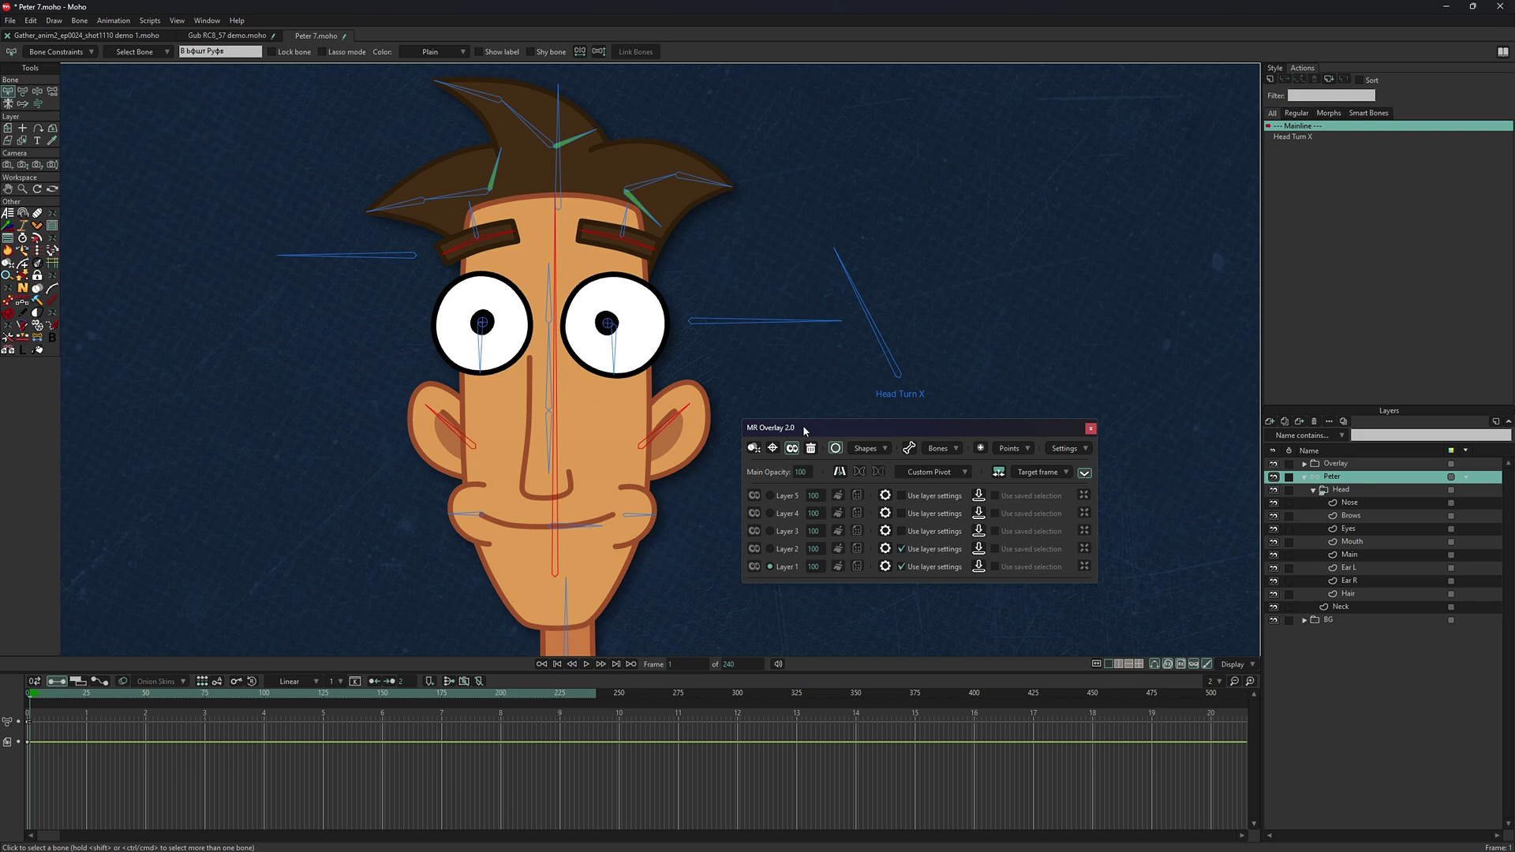
- Save the Main layer as overlay Layer 1's selection and switch on the option beside Use saved selection
left_click(1349, 556)
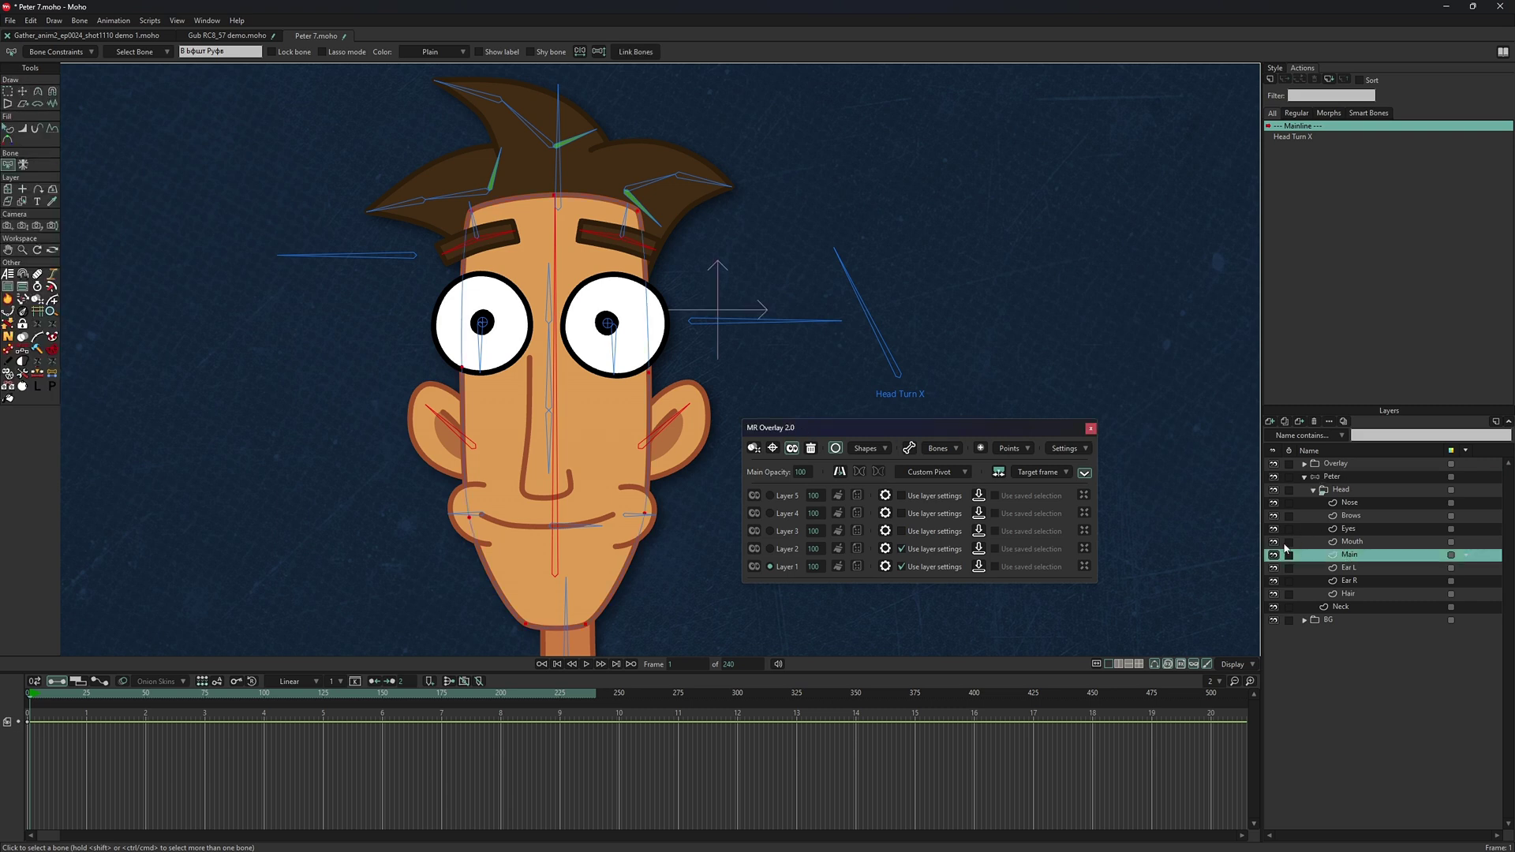
left_click(995, 567)
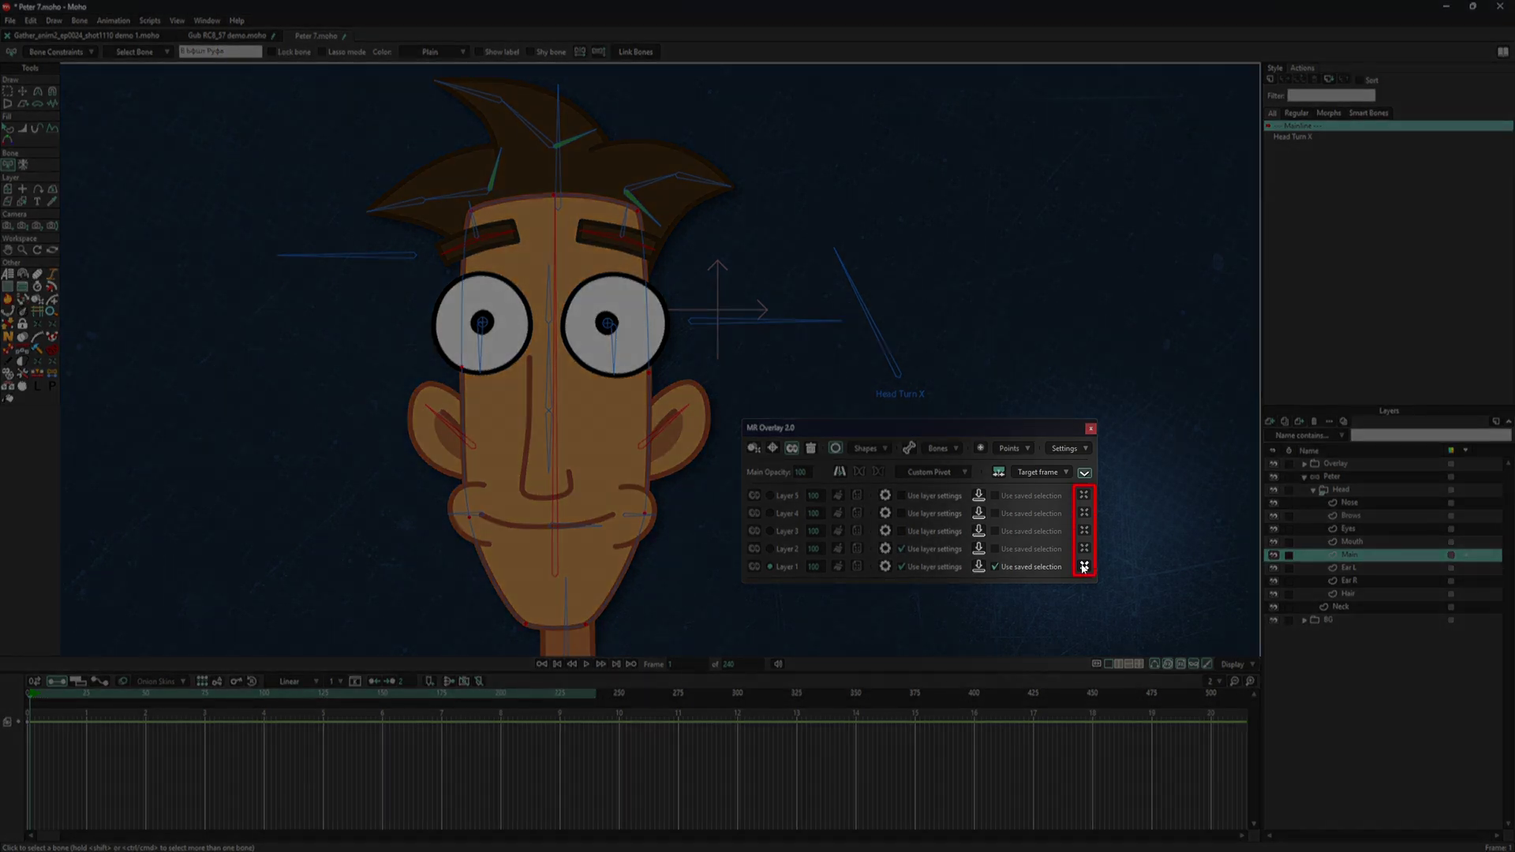
left_click(1084, 566)
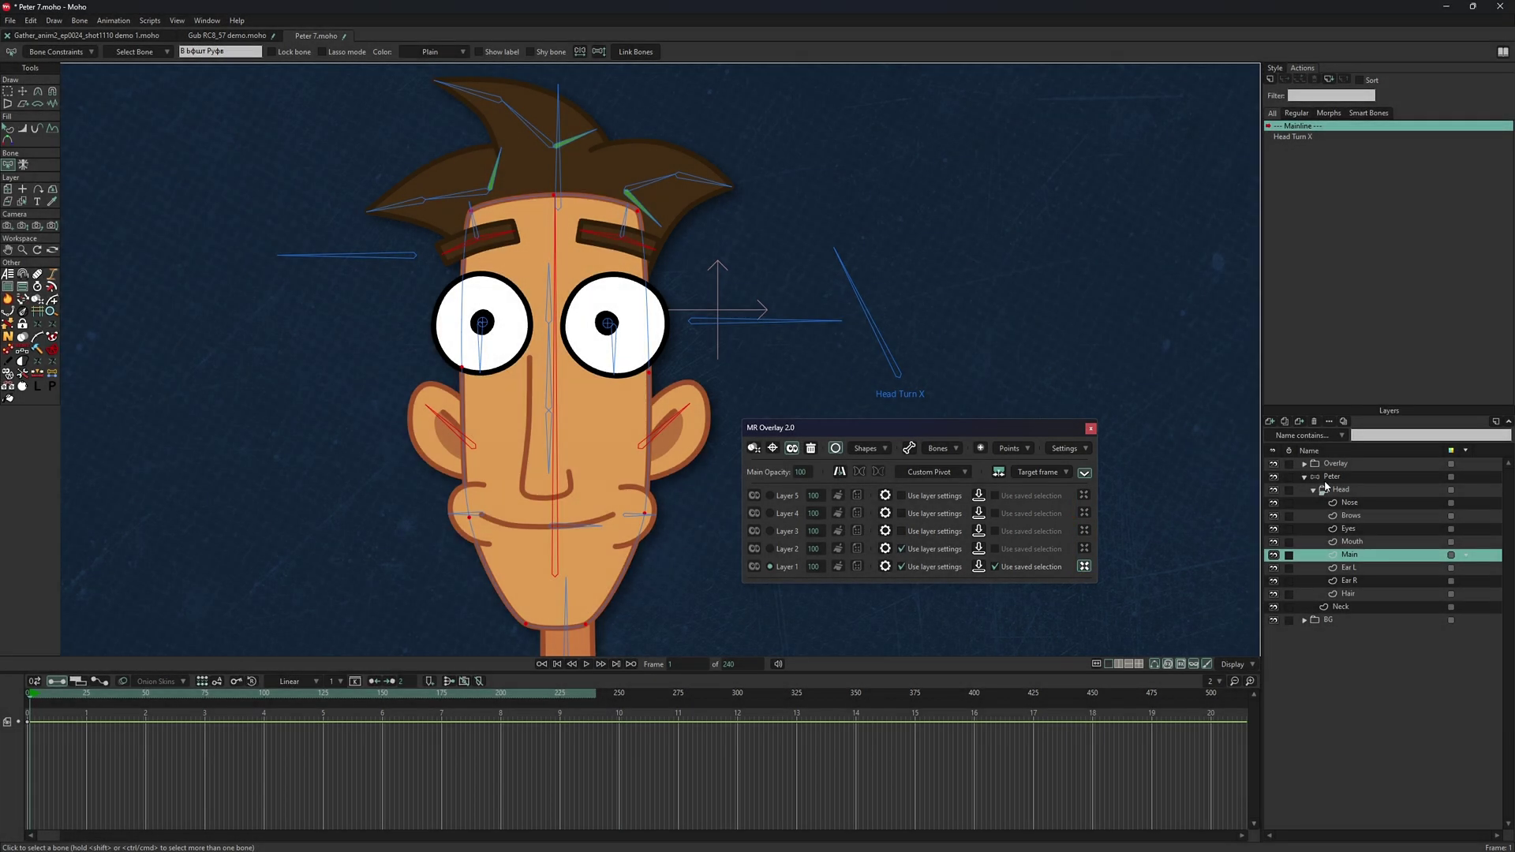
- Save the Peter layer as overlay Layer 2's selection, switch on the option beside its Use saved selection, and create the overlay
left_click(1332, 478)
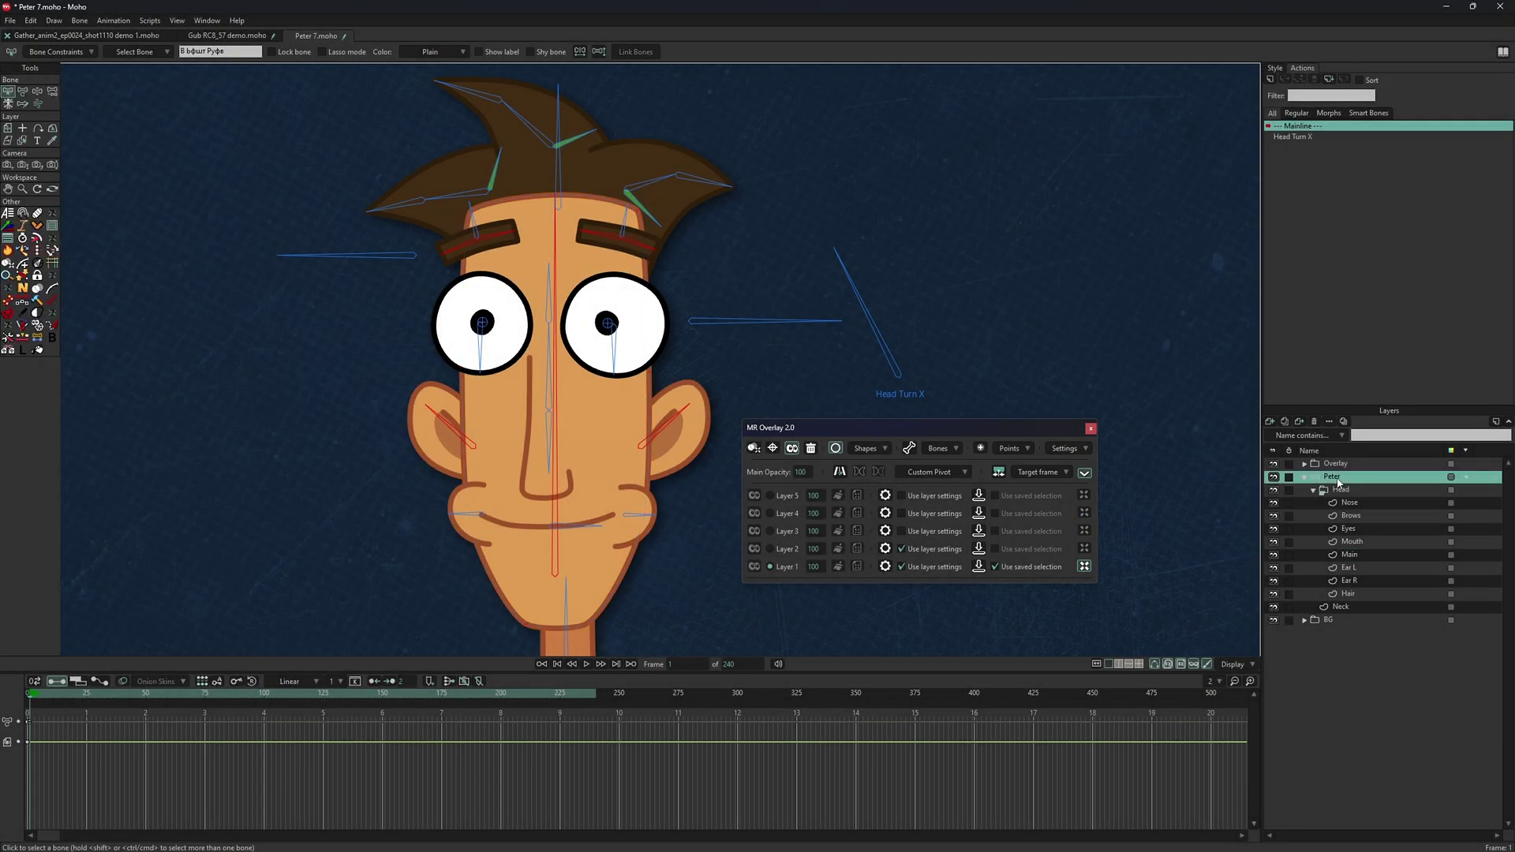
left_click(981, 551)
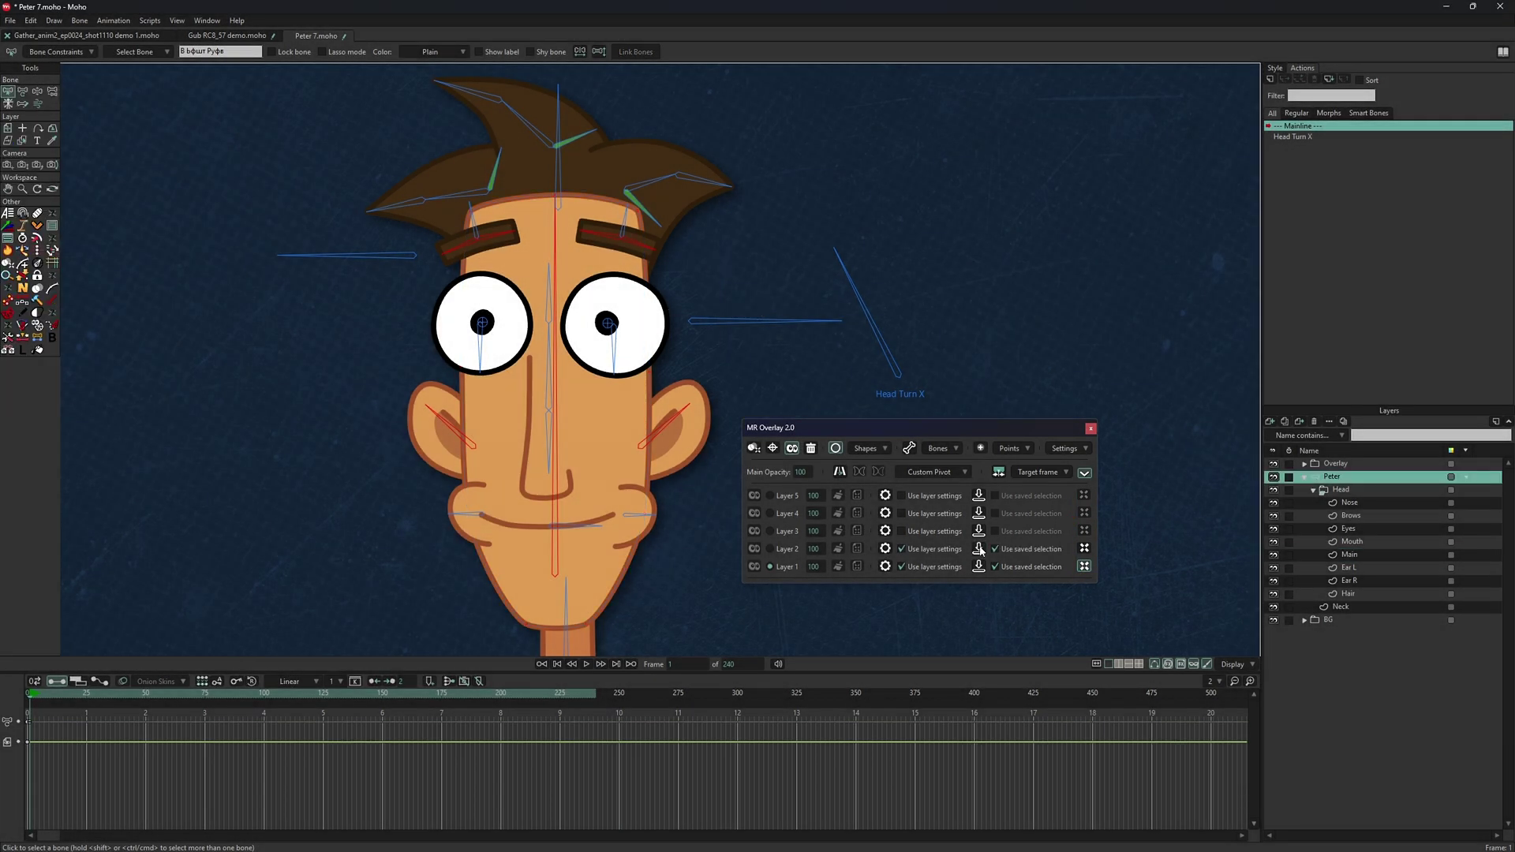
left_click(1083, 549)
left_click(755, 449)
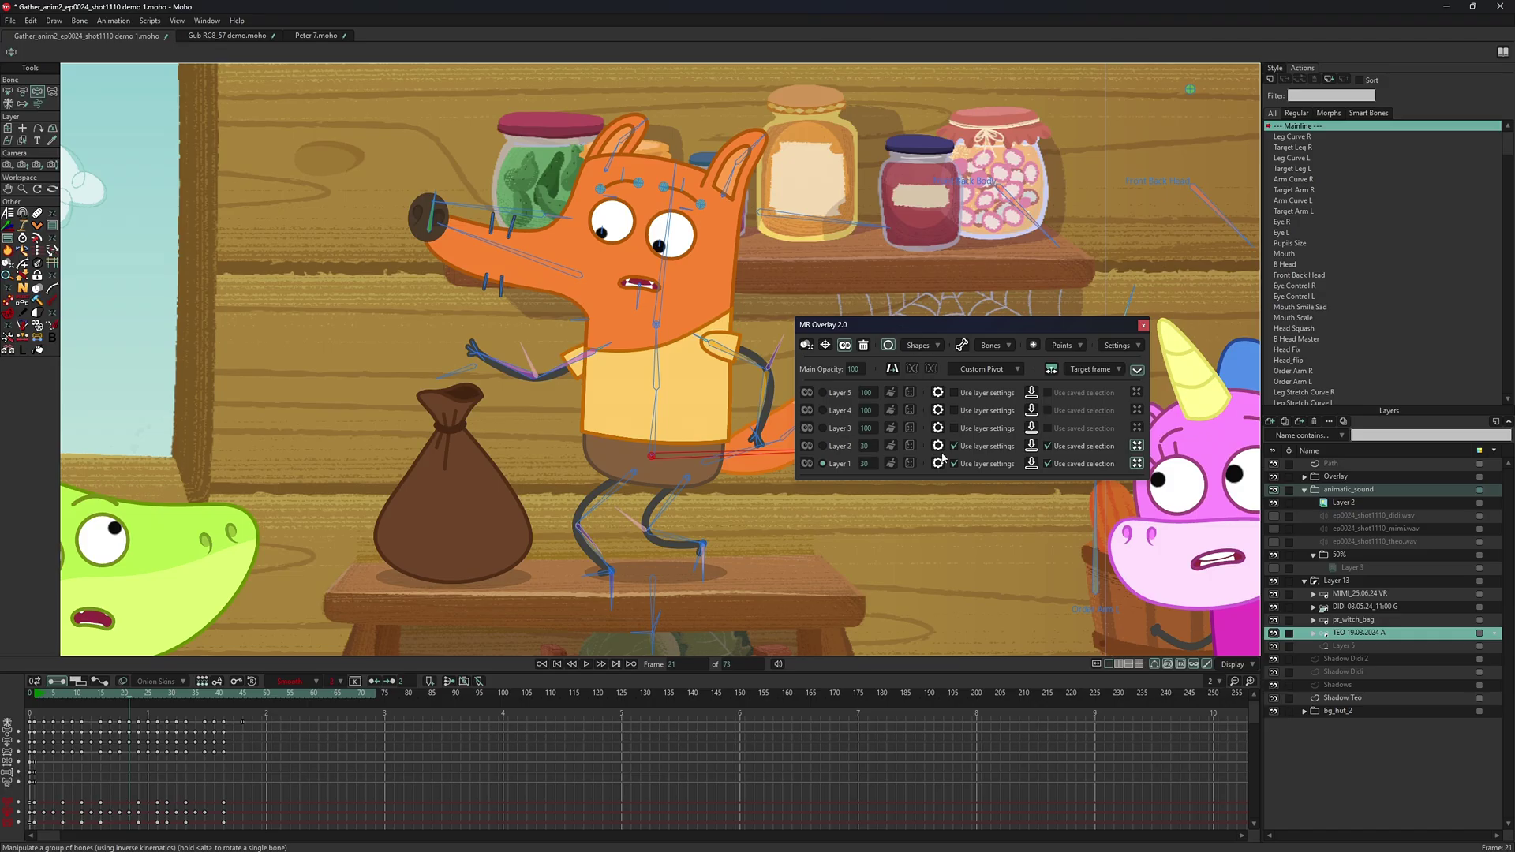
- In the Gather_anim2 shot, check and accept overlay Layer 1's settings, and create the overlay from the TEO 19.03.2024 A layer at frame 21
left_click(939, 464)
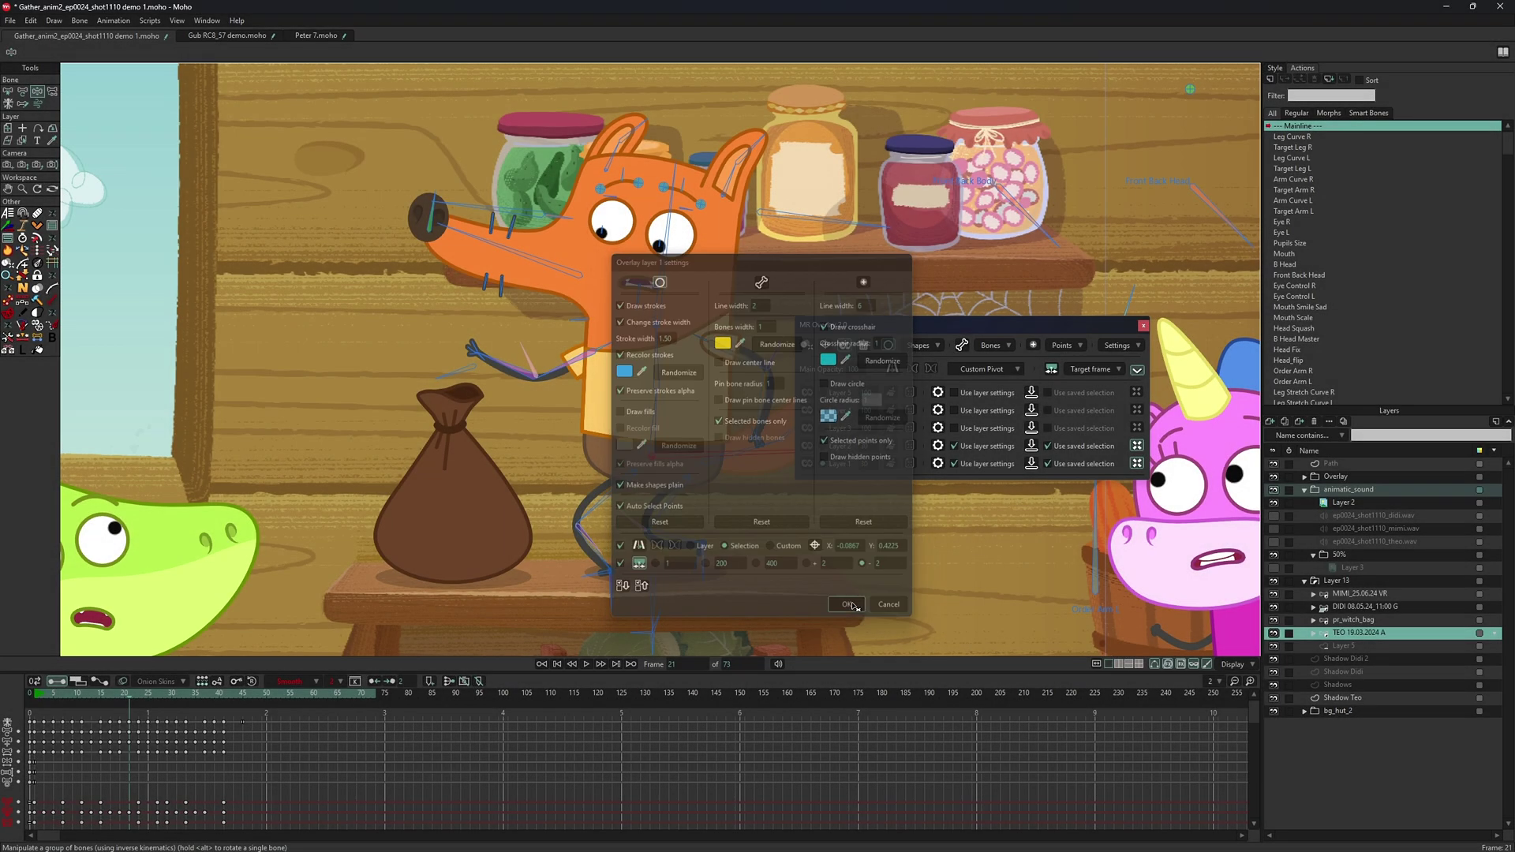
left_click(848, 605)
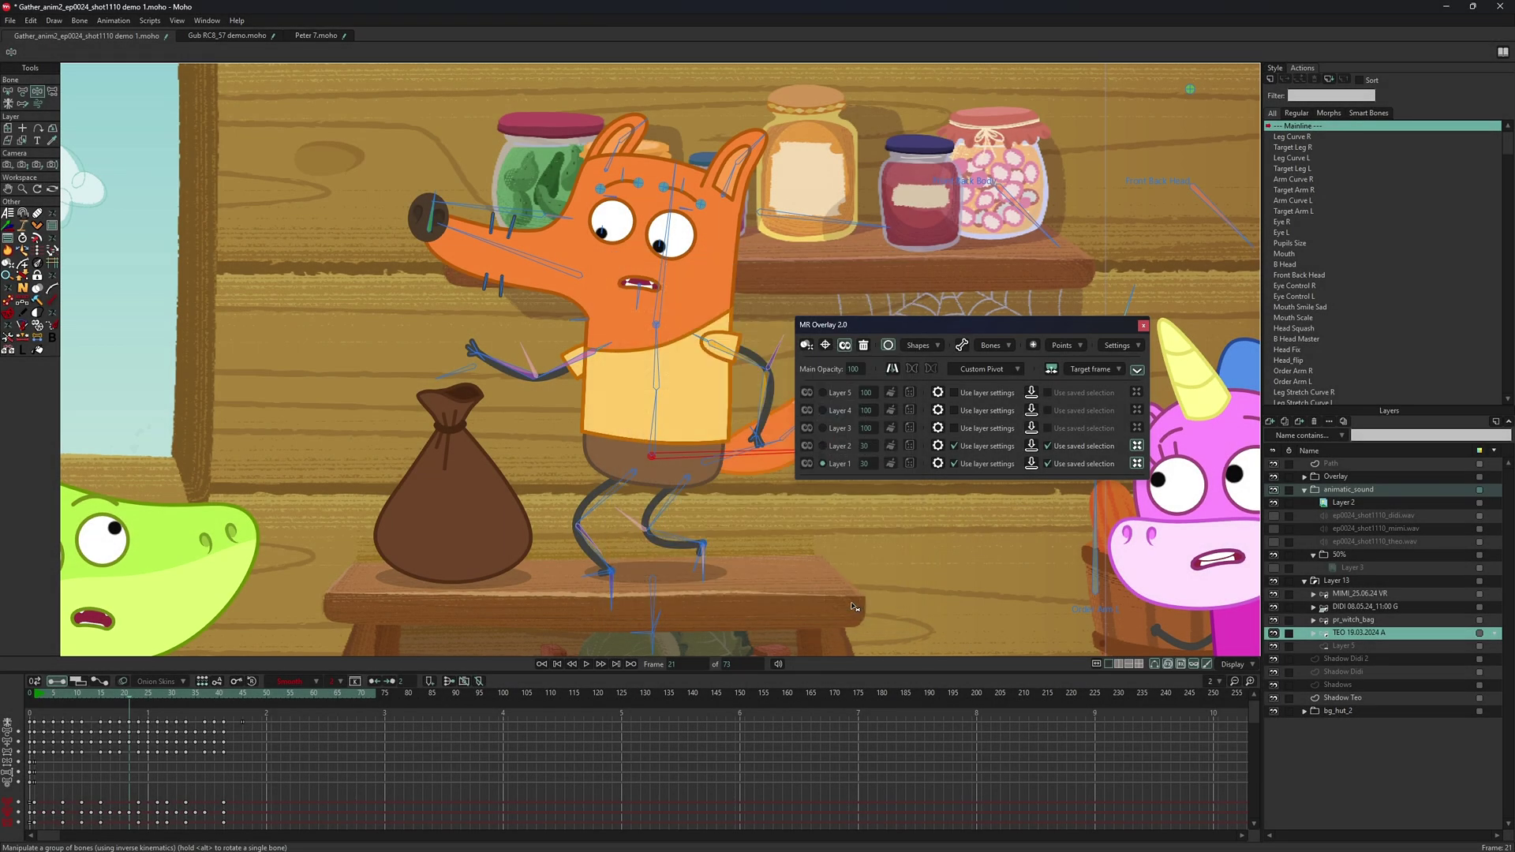
left_click(805, 346)
key("ctrl+Right")
key("ctrl+Right")
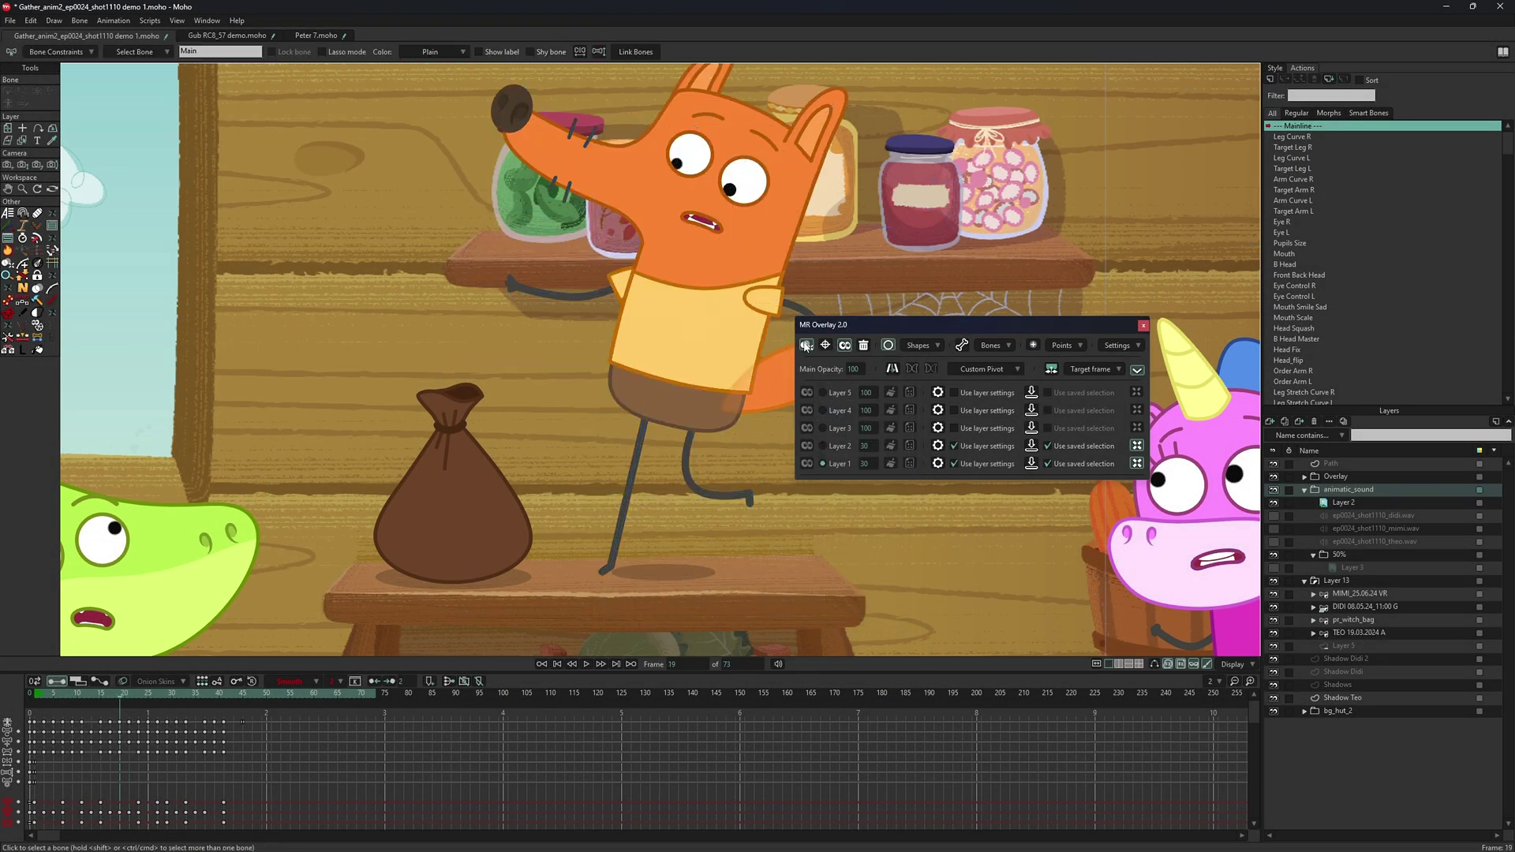
left_click(805, 346)
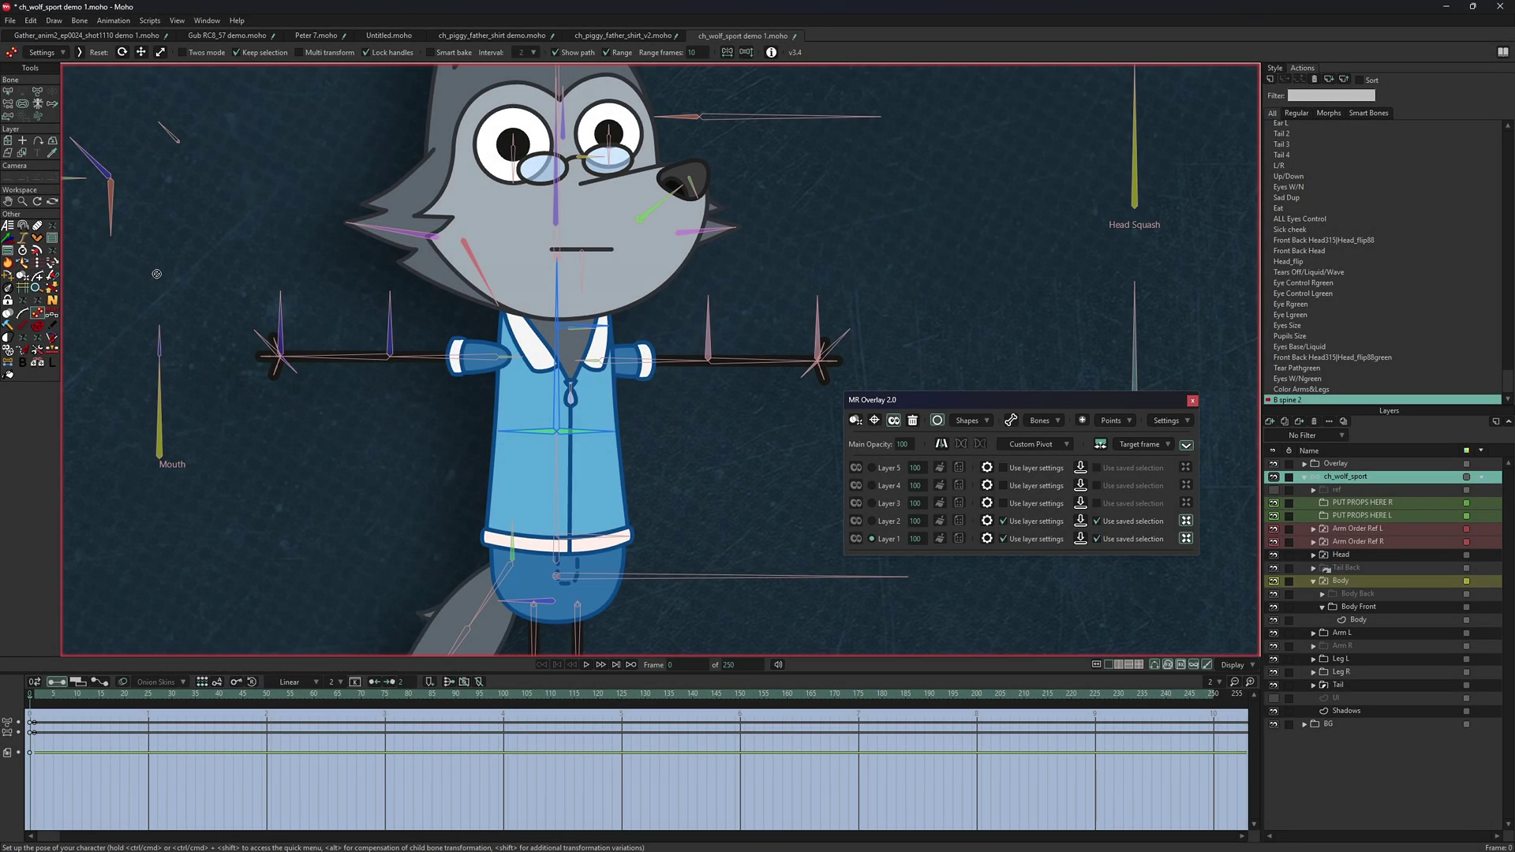
- In the wolf file, create the body overlay from frame 0 and adjust the two side bones at the bent spine to it at frame 1
key("o")
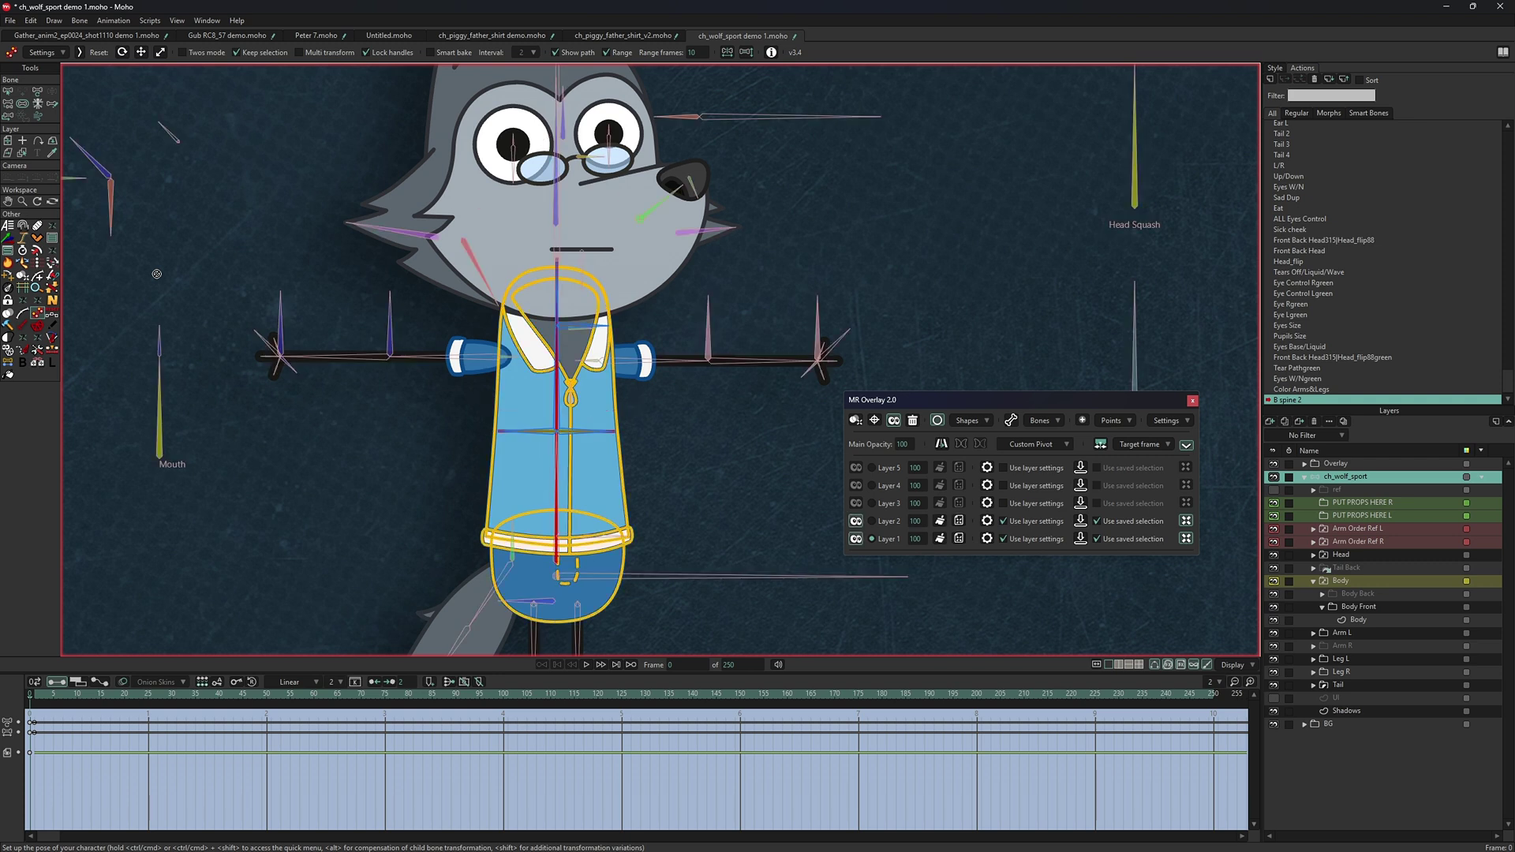
left_click(35, 698)
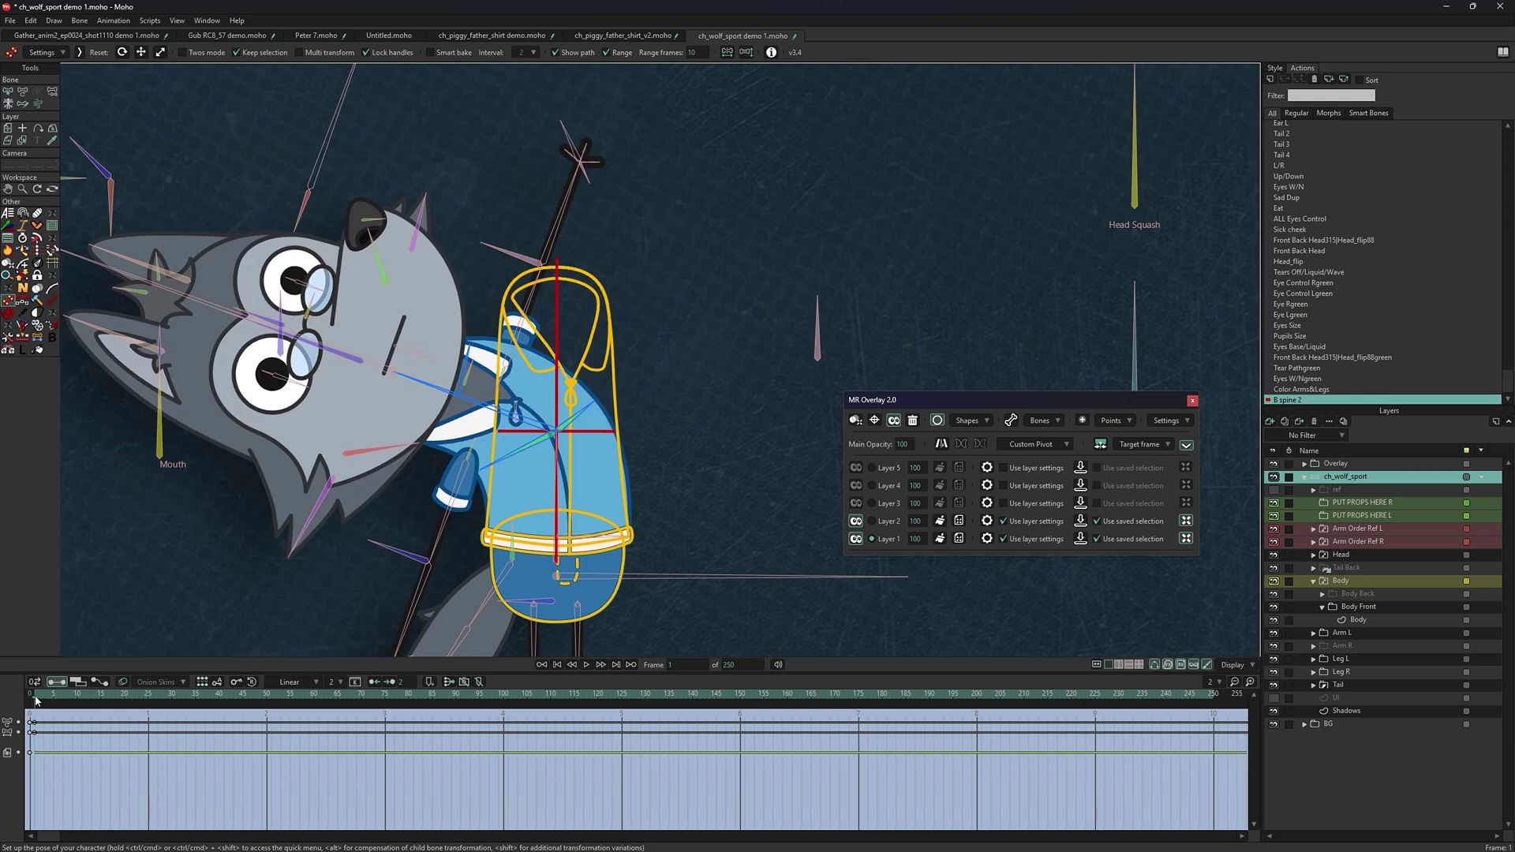
left_click(493, 466)
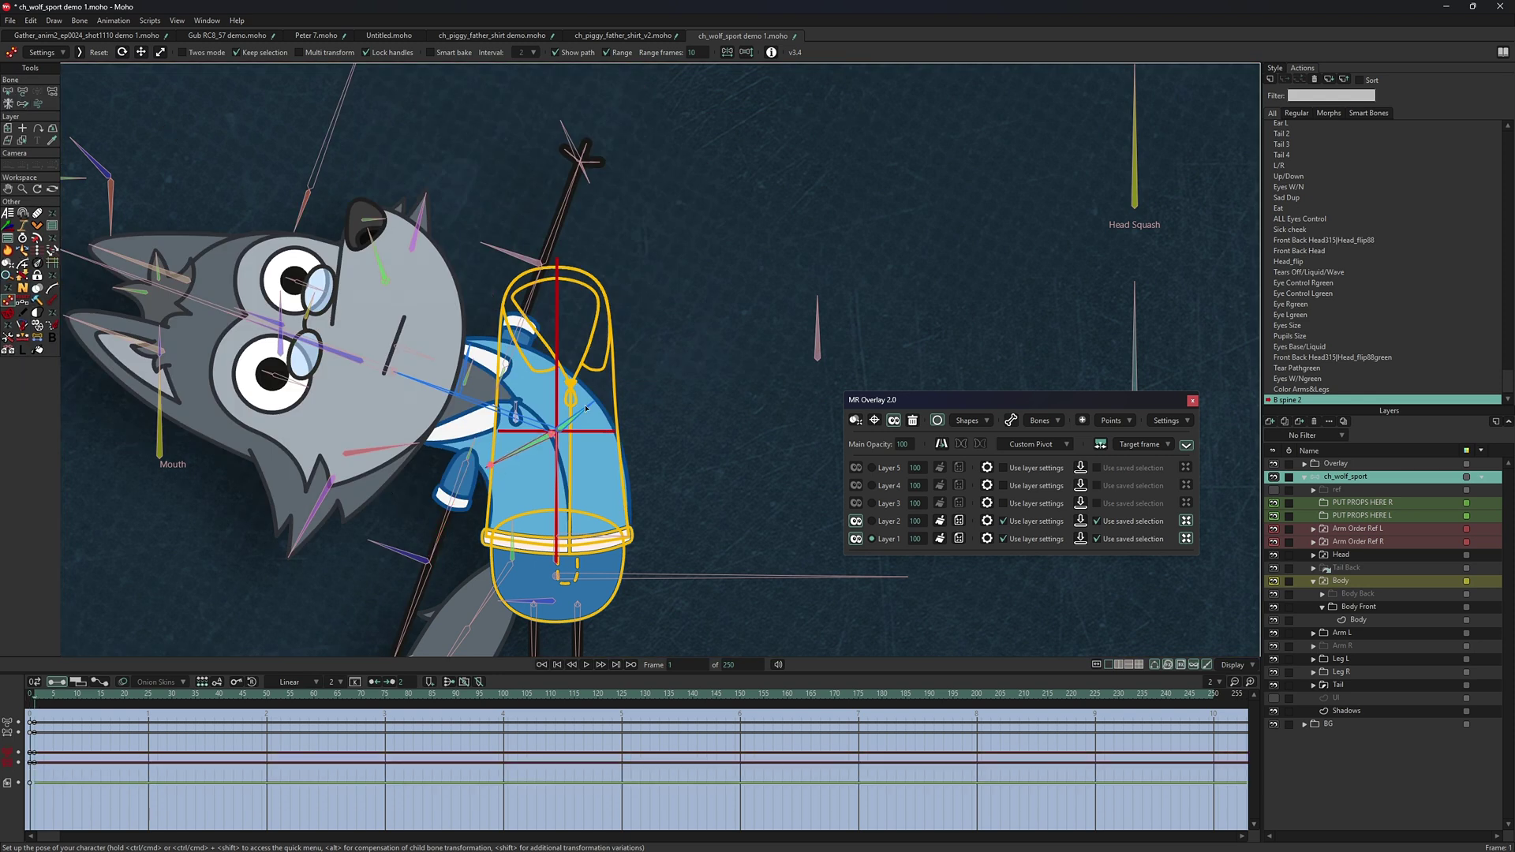
left_click_drag(592, 404, 584, 410)
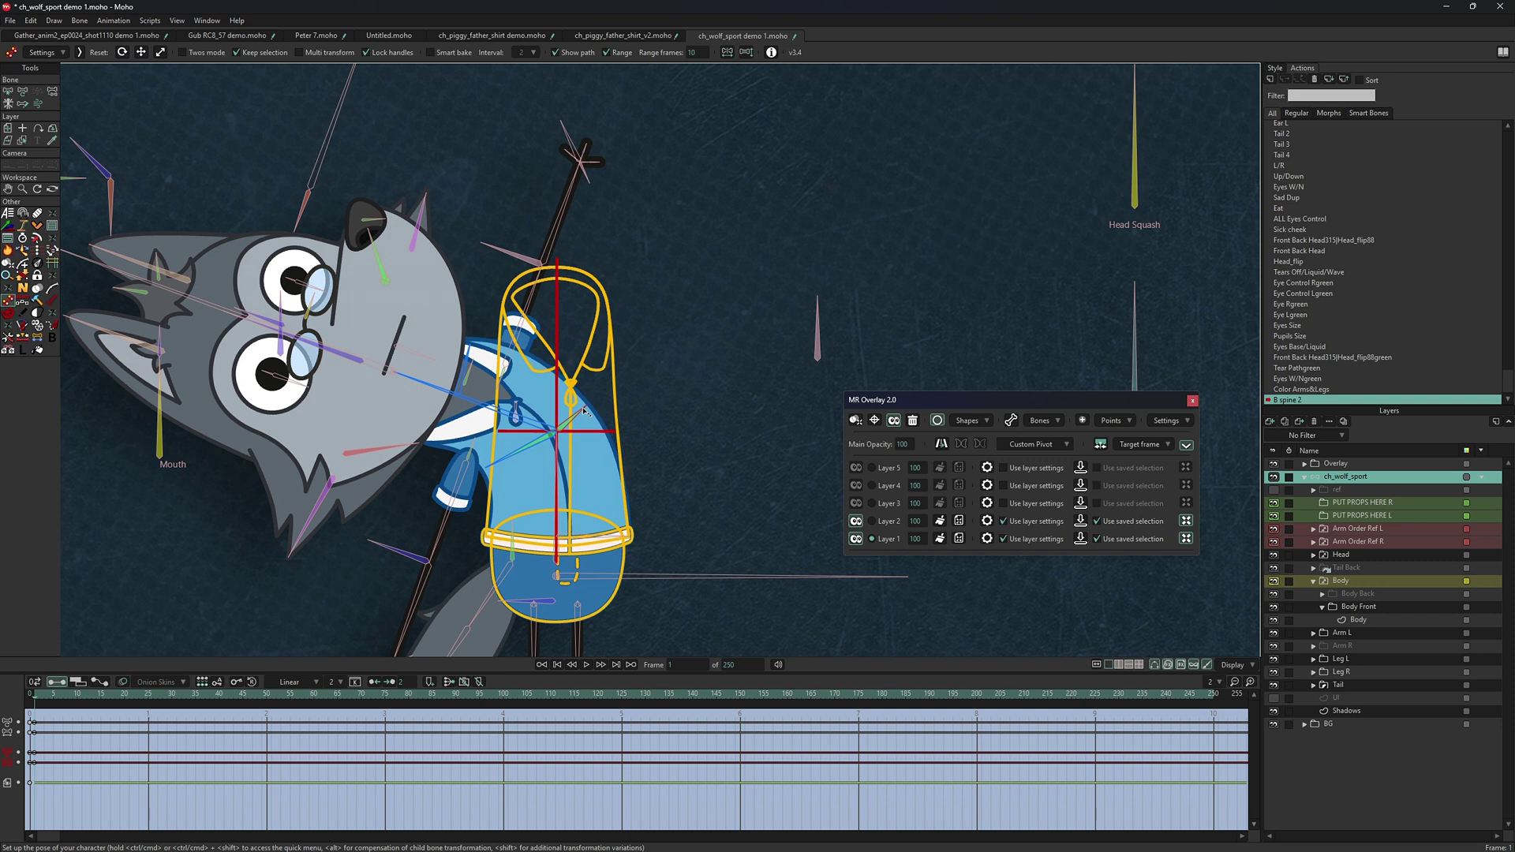
- Flip the overlay horizontally and adjust the two side bones at the wolf's bent spine to match it at frame 800
left_click(941, 445)
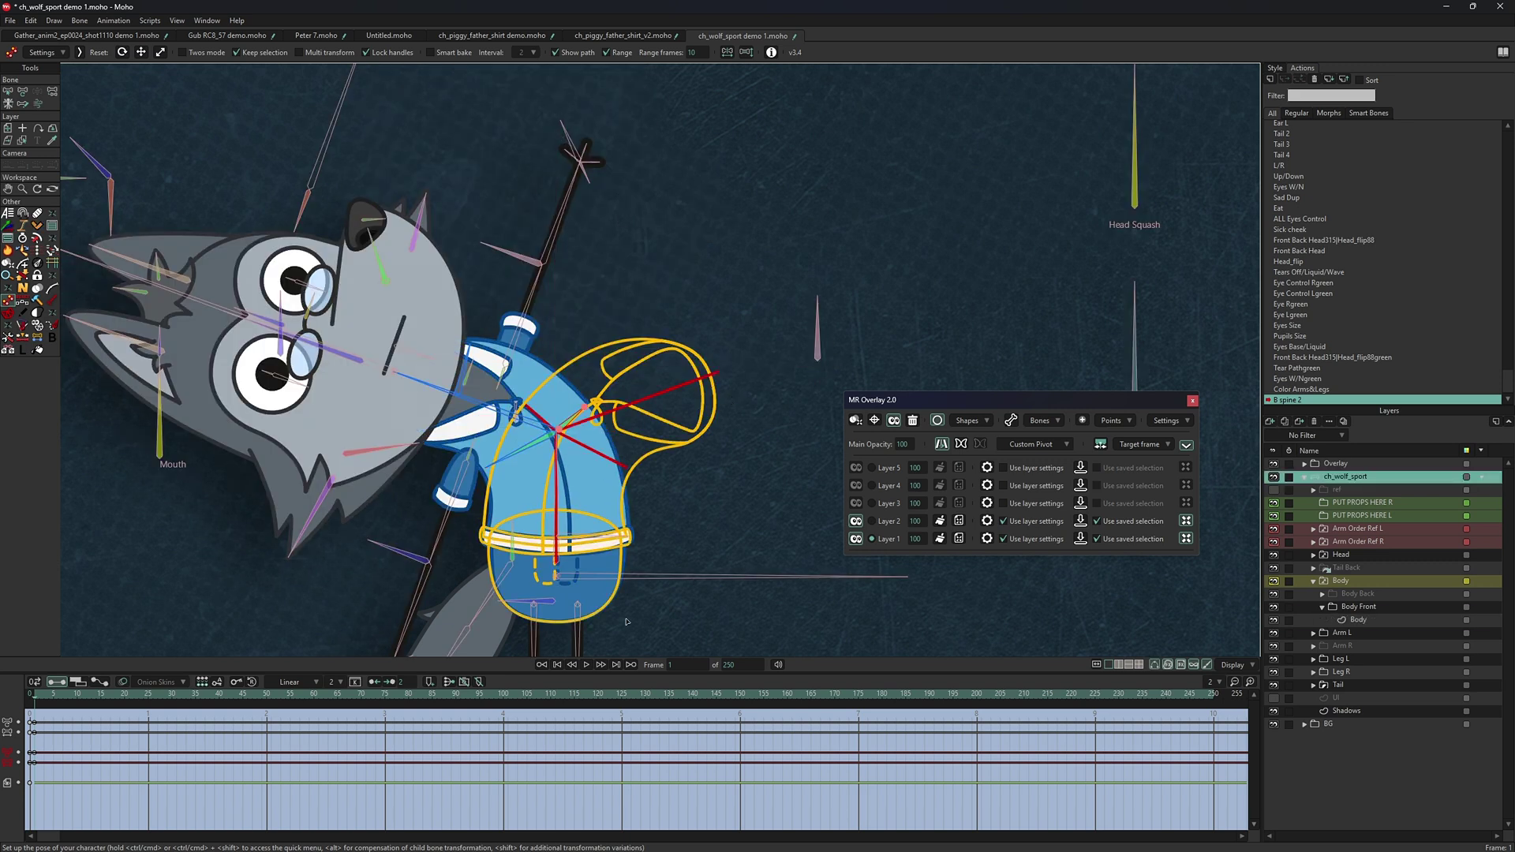
left_click(628, 665)
left_click(628, 665)
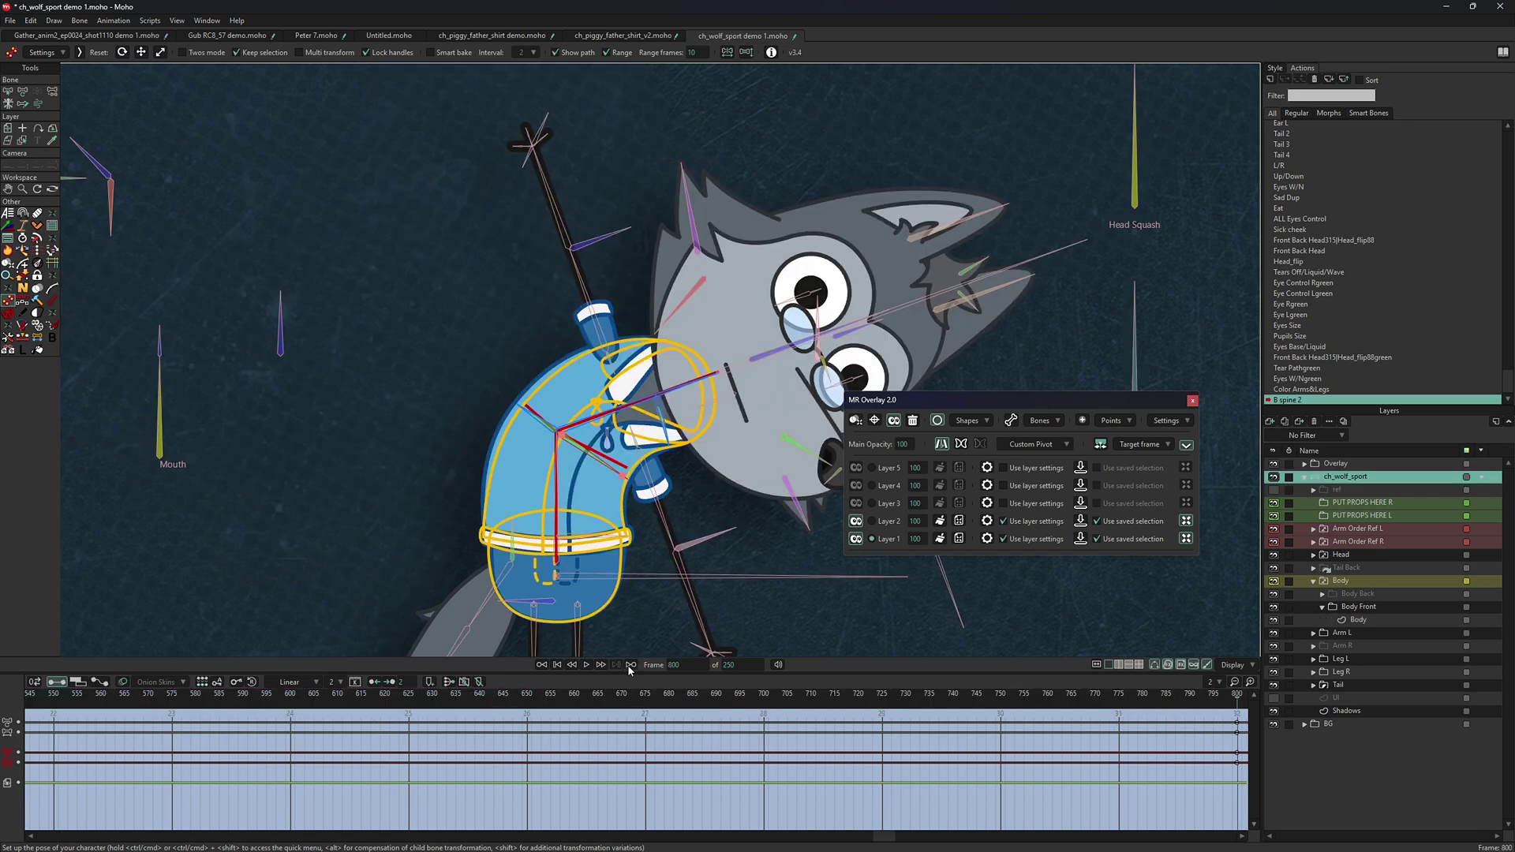
left_click_drag(622, 477, 626, 466)
left_click(533, 414)
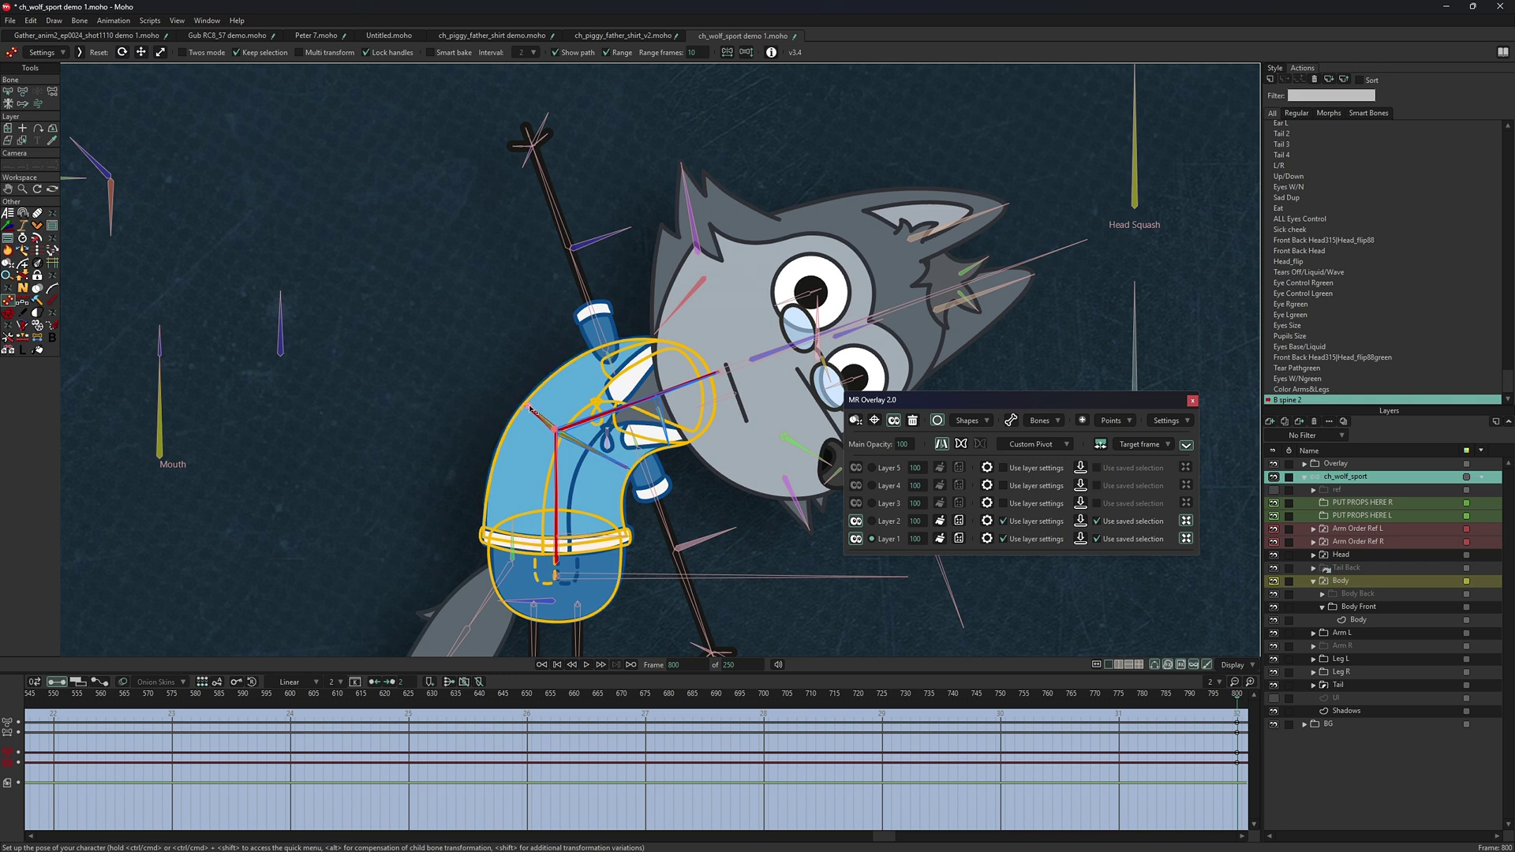